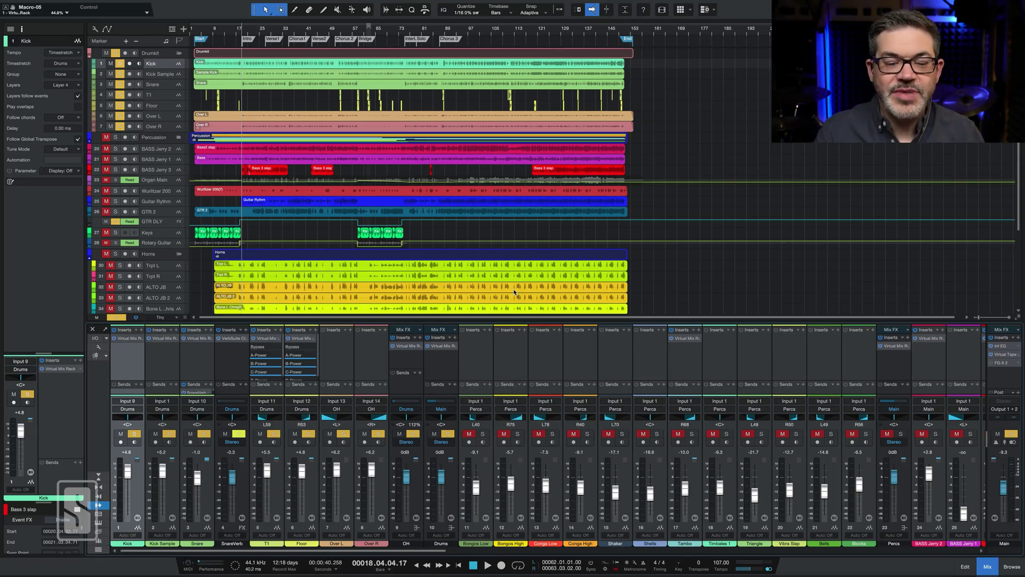
Open the empty Virtual Mix Rack on the OH channel and audition playback.
{"action": "left_click", "coordinate": [408, 345]}
{"action": "left_click_drag", "start_coordinate": [455, 100], "coordinate": [738, 110]}
{"action": "key", "text": "space"}
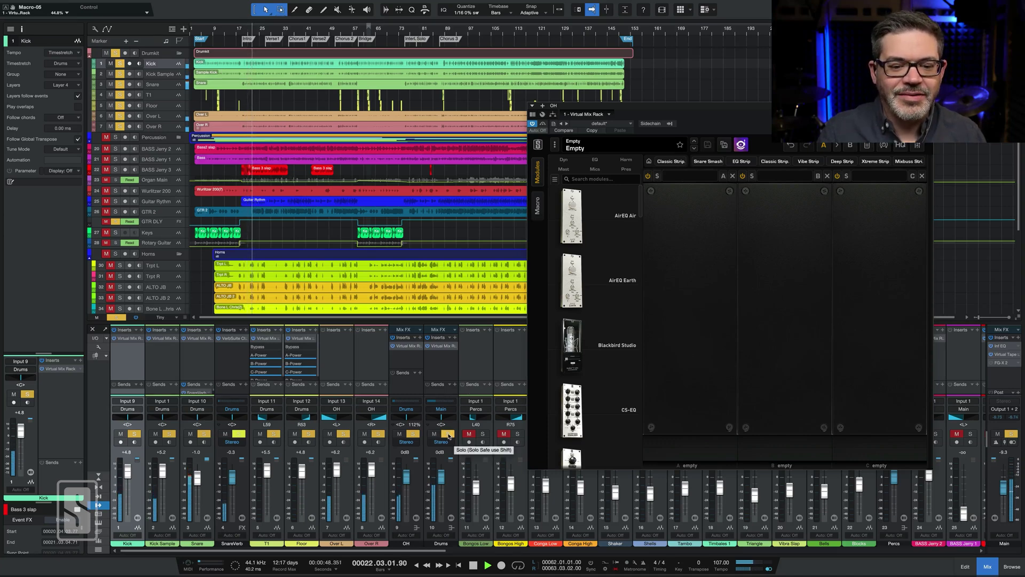
{"action": "key", "text": "space"}
Clear the drum solos, solo the OH channel, and play the overheads alone.
{"action": "left_click", "coordinate": [448, 434]}
{"action": "left_click", "coordinate": [413, 433]}
{"action": "key", "text": "space"}
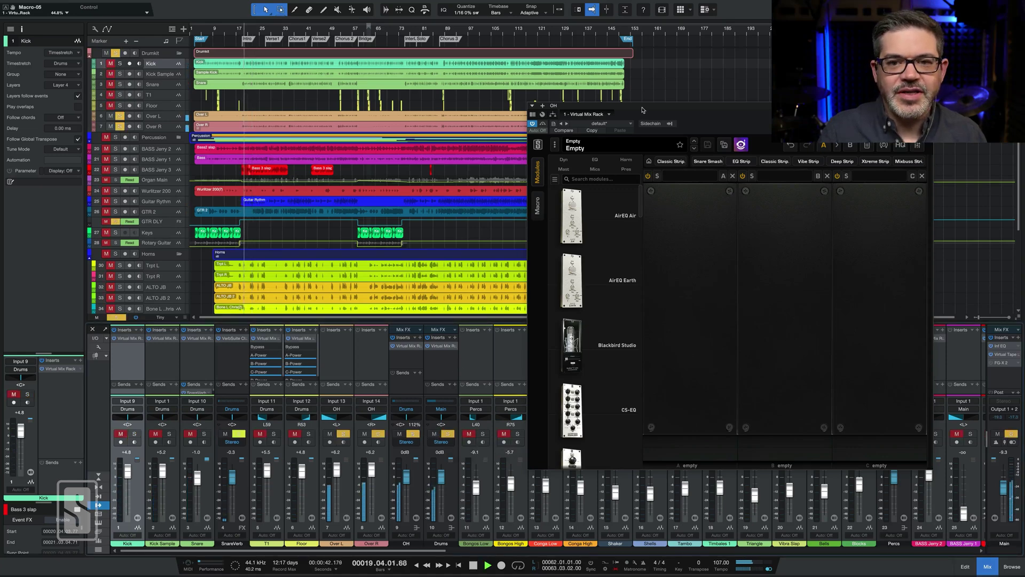
{"action": "left_click_drag", "start_coordinate": [643, 110], "coordinate": [363, 108]}
Filter the Discovery browser to Instruments > Drums and load the Overheads preset.
{"action": "left_click", "coordinate": [448, 134]}
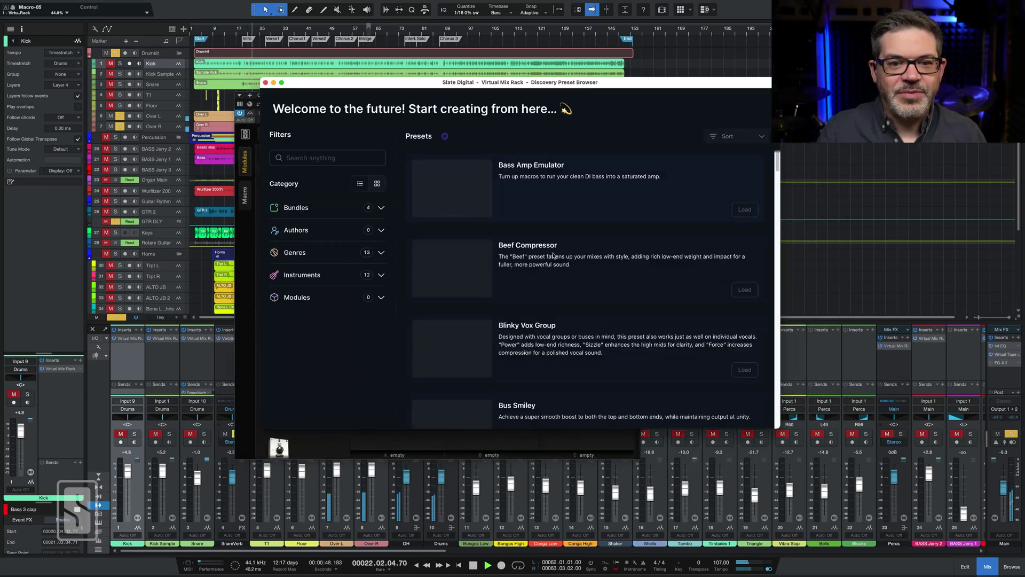
{"action": "left_click", "coordinate": [382, 275]}
{"action": "left_click", "coordinate": [318, 367]}
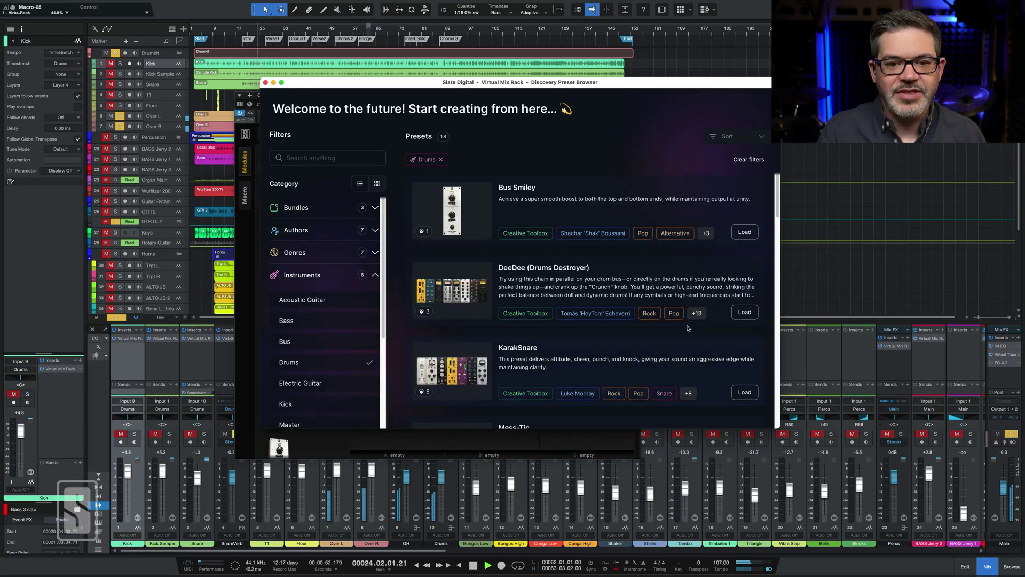
{"action": "scroll", "coordinate": [682, 328], "scroll_direction": "down", "scroll_amount": 10}
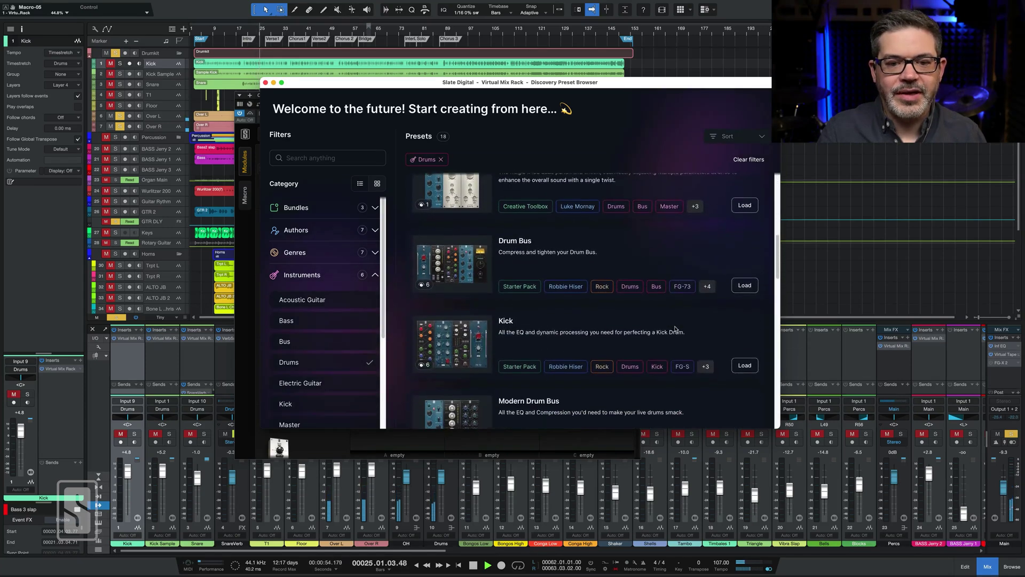
{"action": "scroll", "coordinate": [676, 330], "scroll_direction": "down", "scroll_amount": 5}
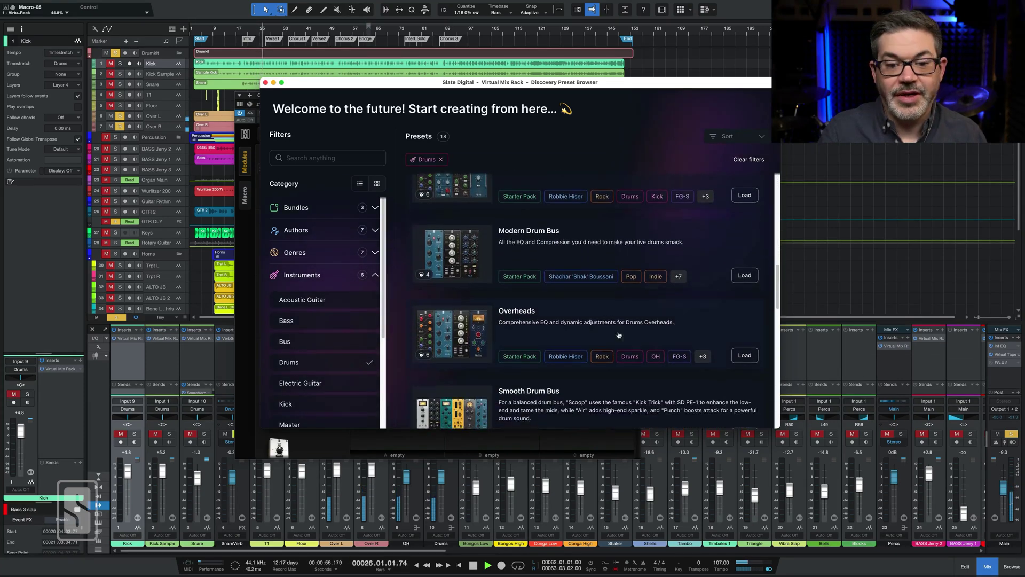
{"action": "left_click", "coordinate": [745, 355]}
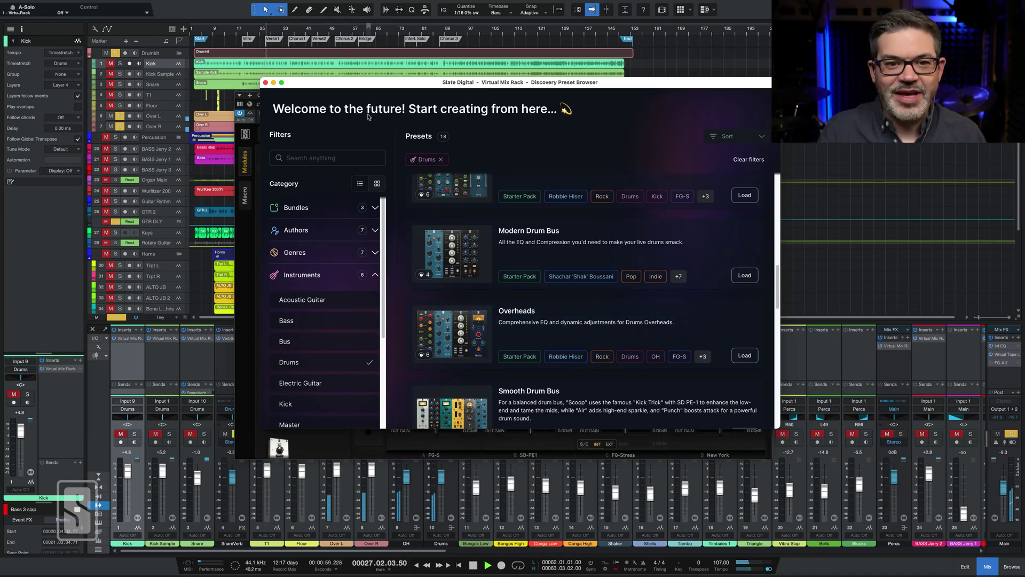
{"action": "left_click", "coordinate": [265, 82]}
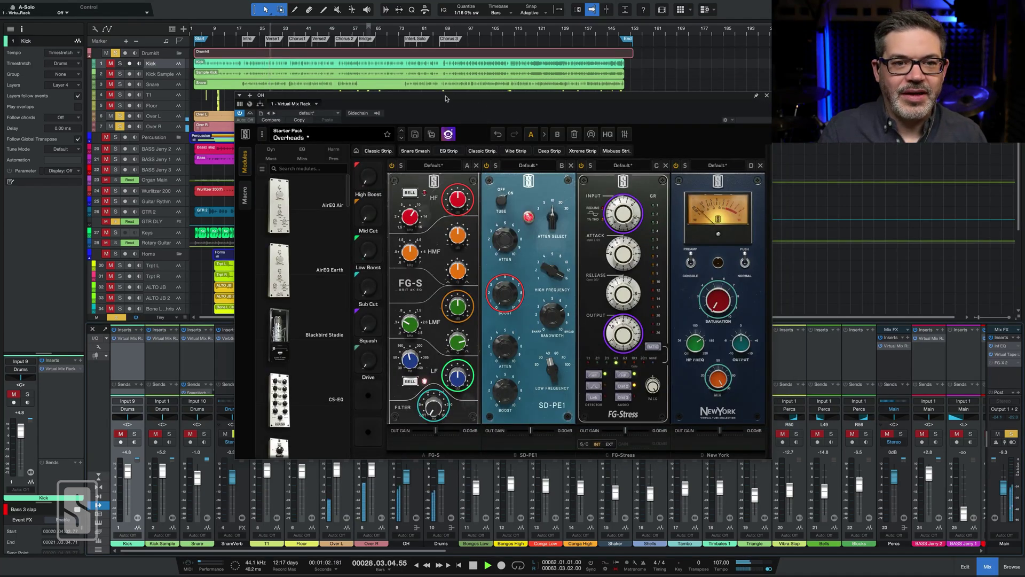
Turn the Overheads rack's High Boost macro up to about 63%.
{"action": "left_click_drag", "start_coordinate": [445, 98], "coordinate": [394, 72]}
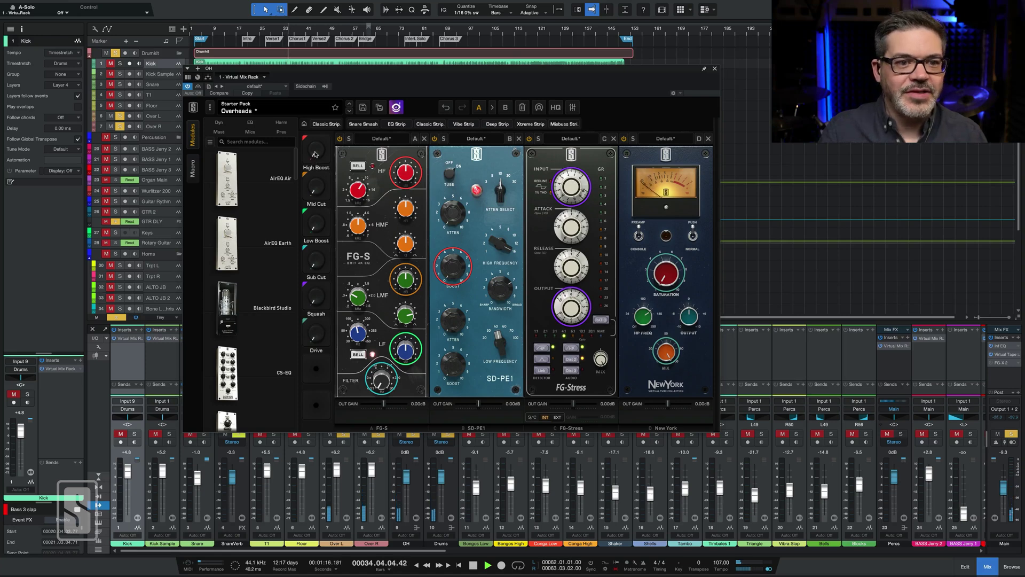
{"action": "left_click_drag", "start_coordinate": [315, 154], "coordinate": [319, 72]}
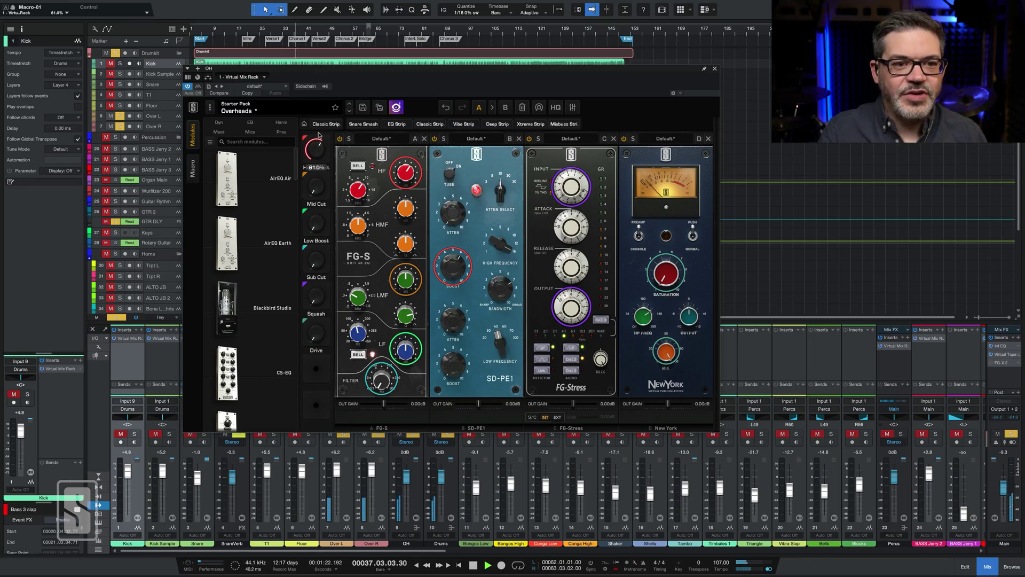
{"action": "left_click_drag", "start_coordinate": [322, 130], "coordinate": [321, 133]}
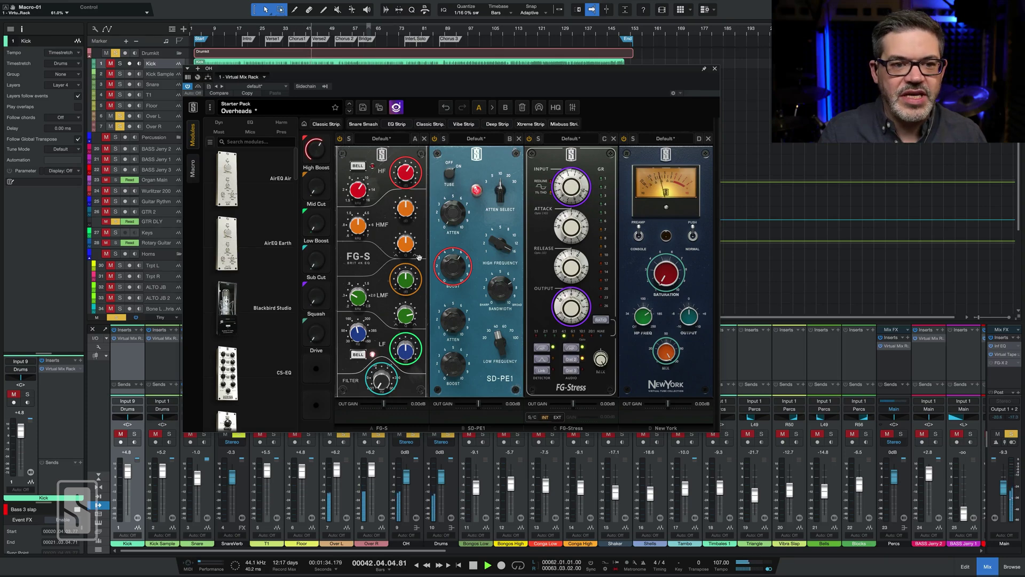
{"action": "left_click_drag", "start_coordinate": [309, 151], "coordinate": [315, 143]}
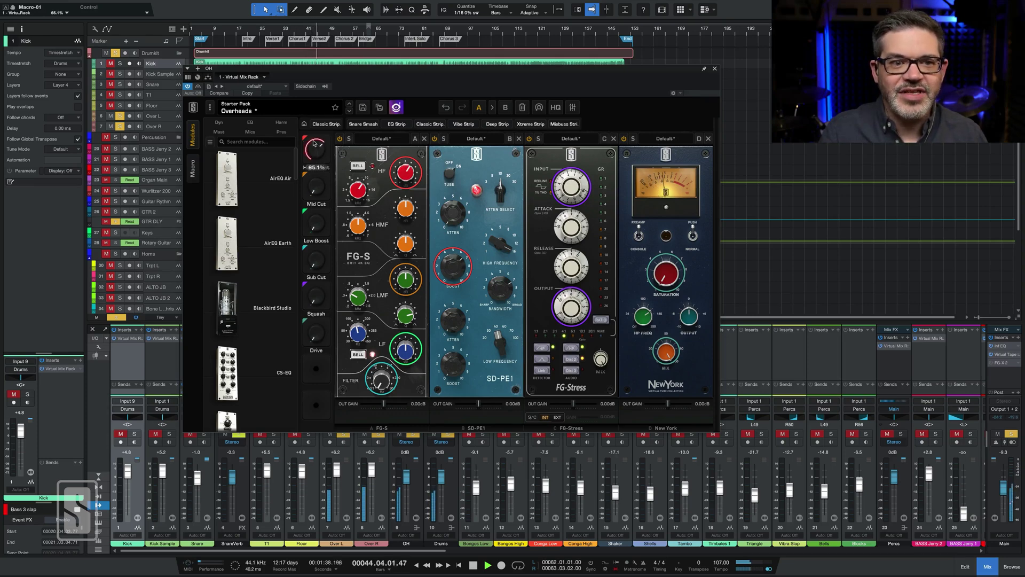
Cap High Boost's FG-S HF Gain mapping at +4.44dB instead of +5.00dB.
{"action": "left_click", "coordinate": [193, 169]}
{"action": "left_click", "coordinate": [214, 161]}
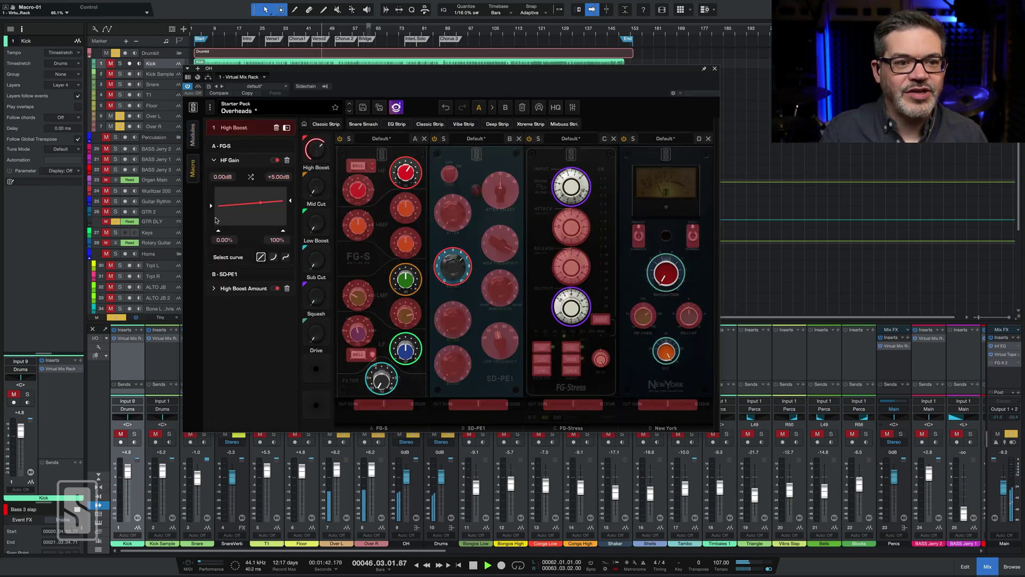
{"action": "left_click", "coordinate": [214, 289]}
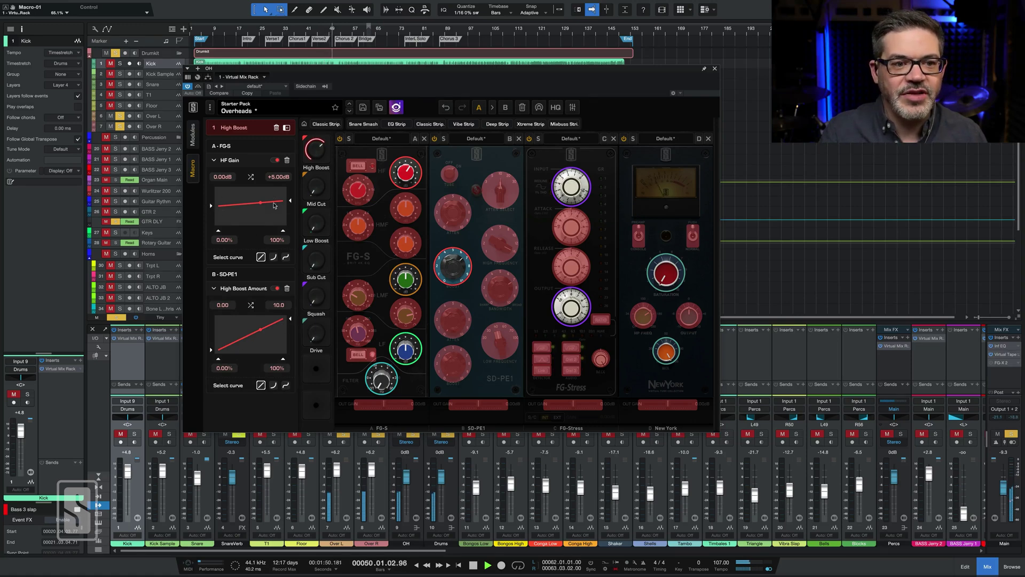
{"action": "left_click_drag", "start_coordinate": [291, 202], "coordinate": [291, 203]}
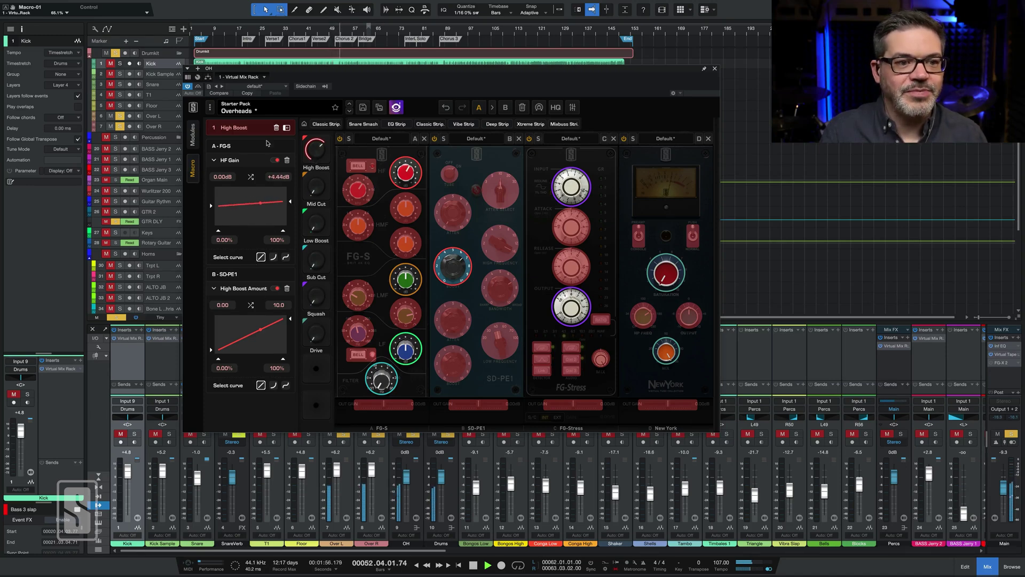
{"action": "scroll", "coordinate": [316, 151], "scroll_direction": "up", "scroll_amount": 1}
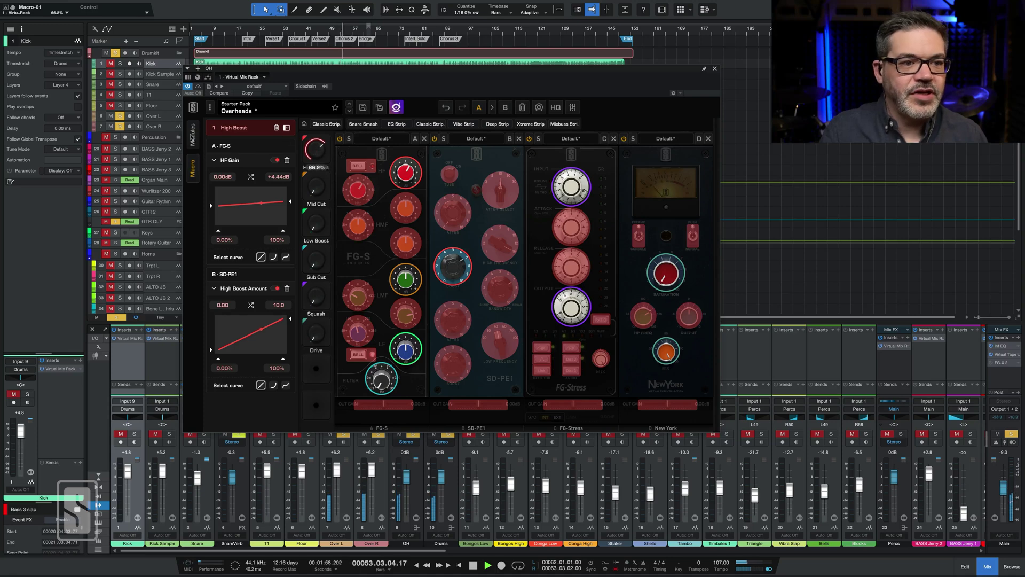
Back in the Modules view, adjust the Low Boost and Sub Cut macros.
{"action": "left_click", "coordinate": [193, 136]}
{"action": "scroll", "coordinate": [314, 155], "scroll_direction": "up", "scroll_amount": 1}
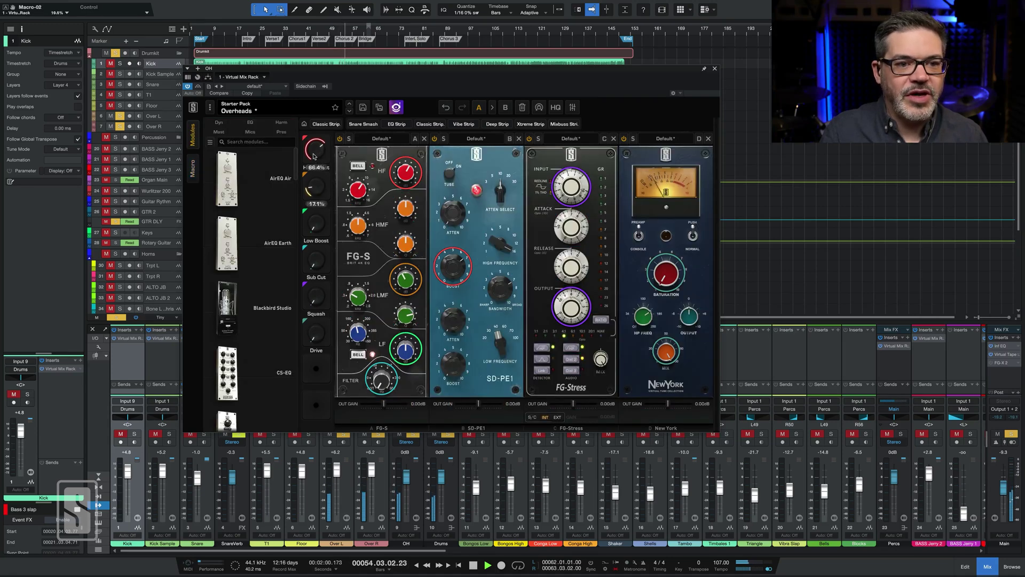
{"action": "scroll", "coordinate": [314, 156], "scroll_direction": "up", "scroll_amount": 1}
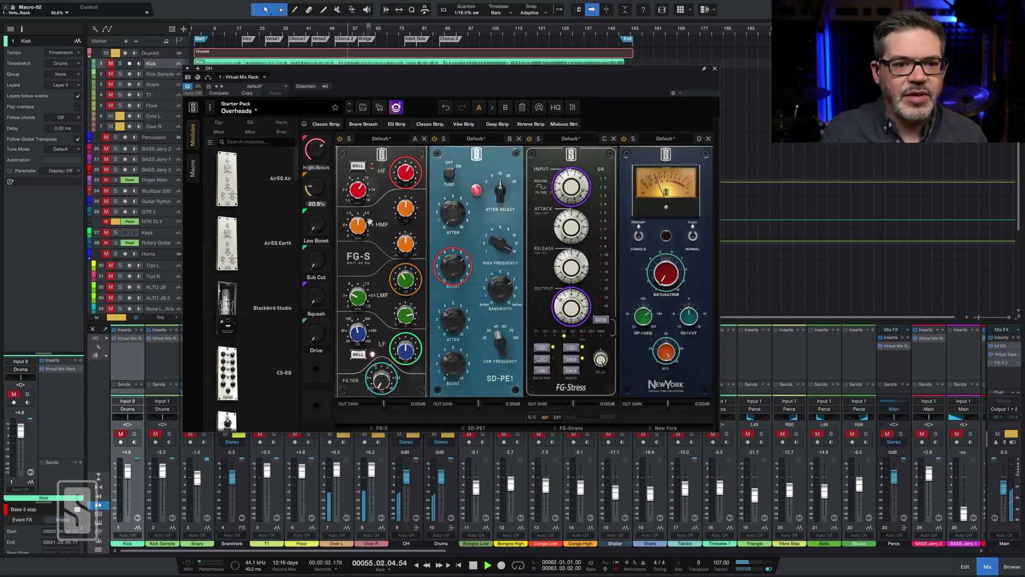
{"action": "scroll", "coordinate": [315, 224], "scroll_direction": "up", "scroll_amount": 1}
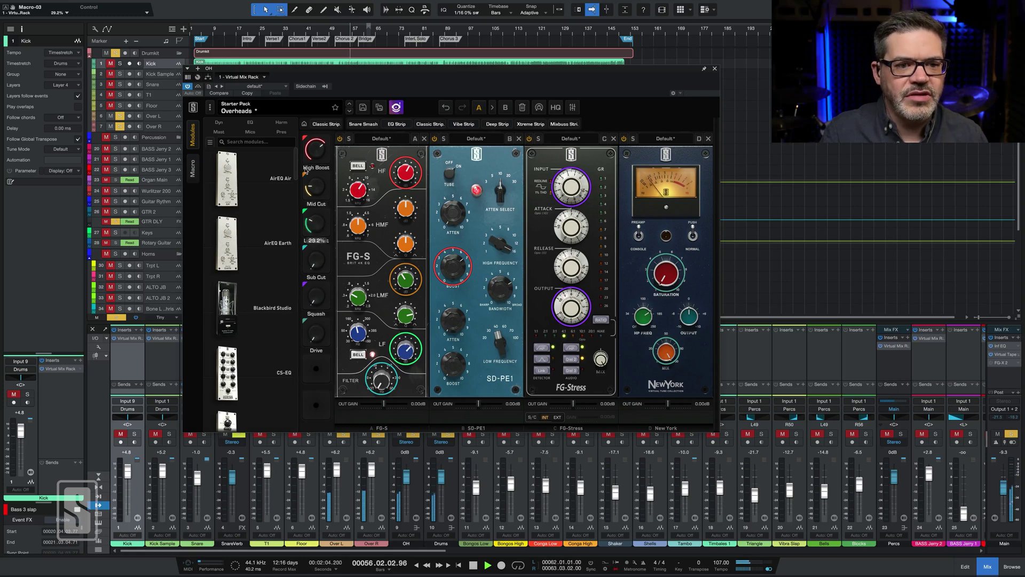
{"action": "scroll", "coordinate": [315, 261], "scroll_direction": "up", "scroll_amount": 1}
{"action": "scroll", "coordinate": [308, 221], "scroll_direction": "down", "scroll_amount": 3}
{"action": "scroll", "coordinate": [309, 221], "scroll_direction": "up", "scroll_amount": 5}
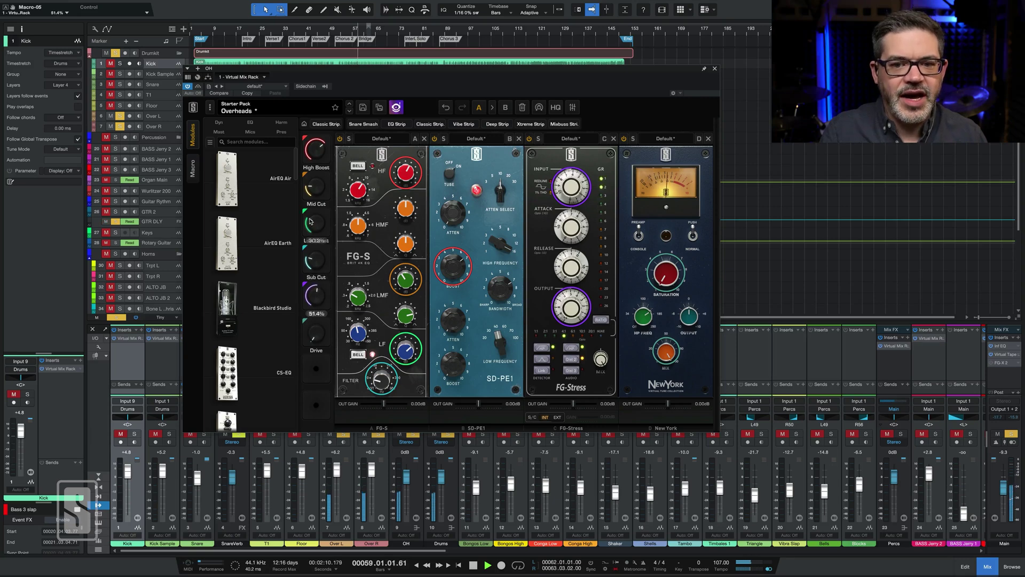
{"action": "scroll", "coordinate": [309, 222], "scroll_direction": "up", "scroll_amount": 1}
{"action": "scroll", "coordinate": [310, 222], "scroll_direction": "down", "scroll_amount": 1}
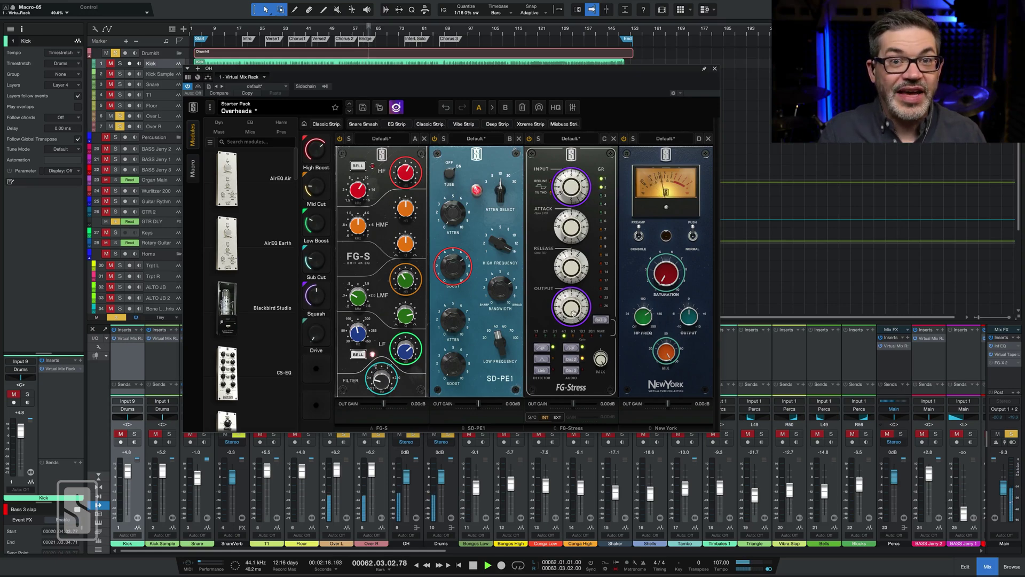
Turn up the Squash macro and the Drive macro to about 43%, then stop playback.
{"action": "mouse_move", "coordinate": [318, 302]}
{"action": "left_click_drag", "start_coordinate": [317, 303], "coordinate": [313, 306]}
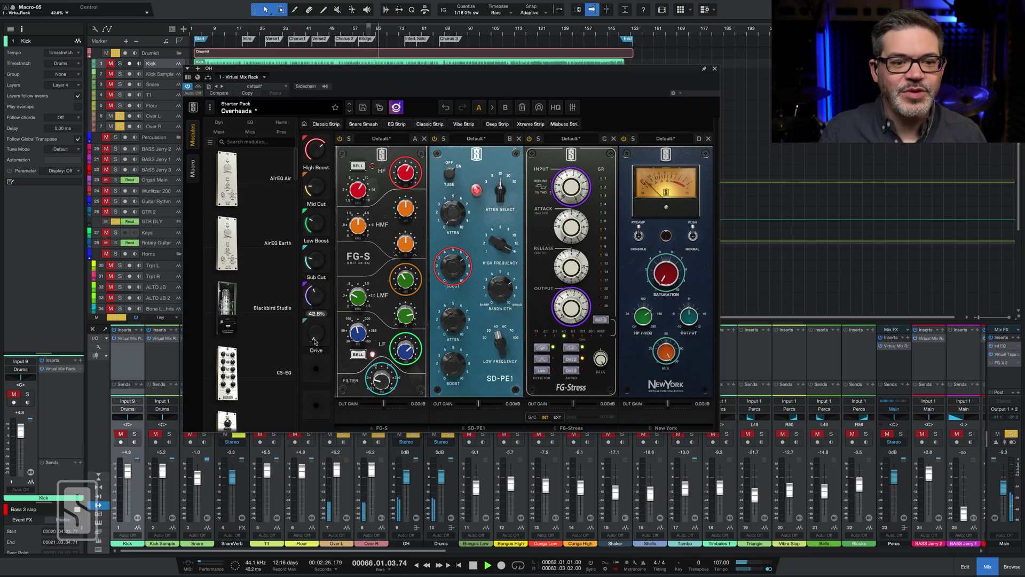
{"action": "left_click_drag", "start_coordinate": [315, 341], "coordinate": [313, 296]}
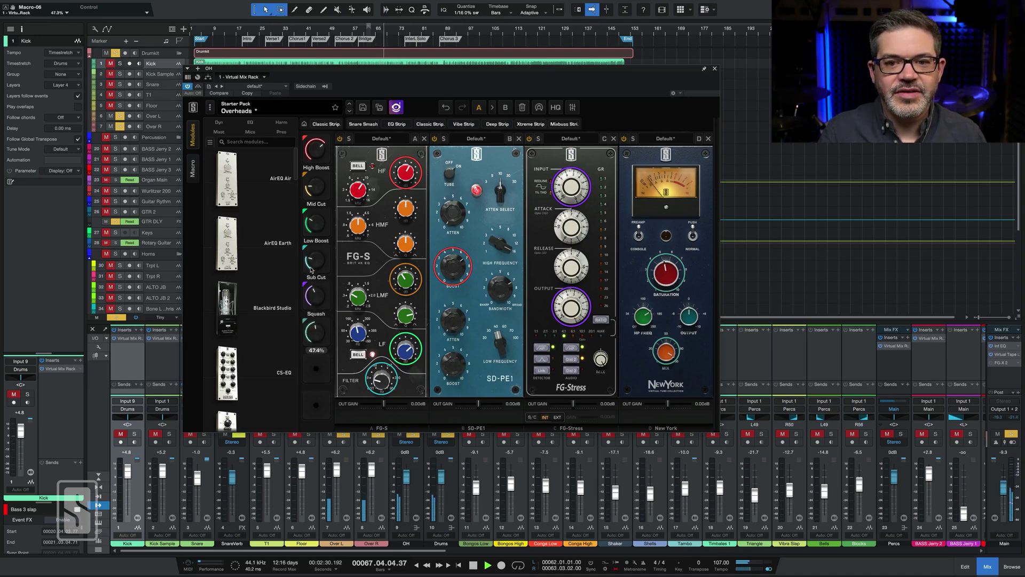
{"action": "key", "text": "space"}
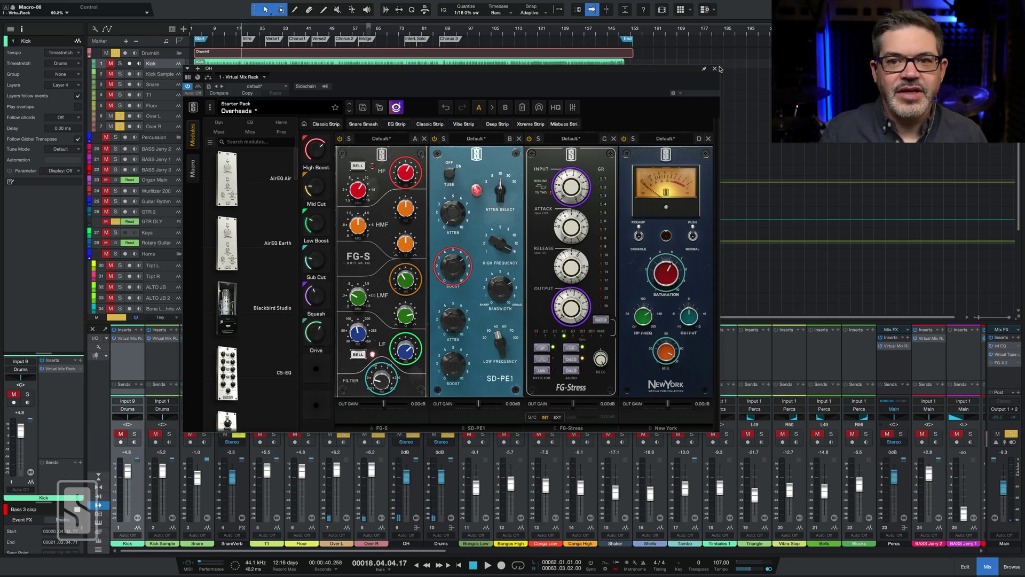
Solo the Drums bus during playback and A/B the OH rack against bypass.
{"action": "left_click", "coordinate": [715, 69]}
{"action": "left_click", "coordinate": [447, 433]}
{"action": "key", "text": "space"}
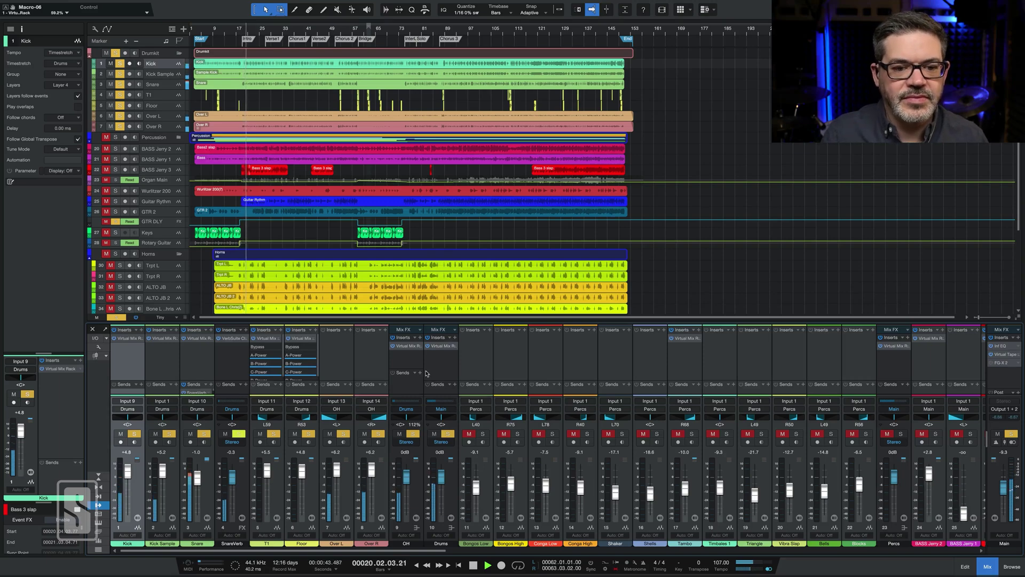
{"action": "left_click", "coordinate": [409, 346]}
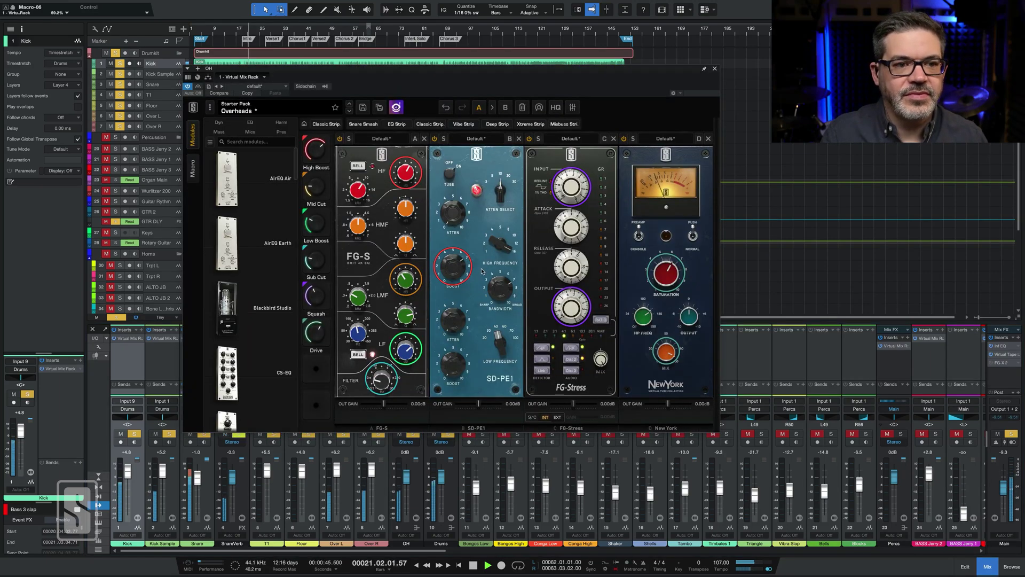
{"action": "left_click", "coordinate": [199, 86]}
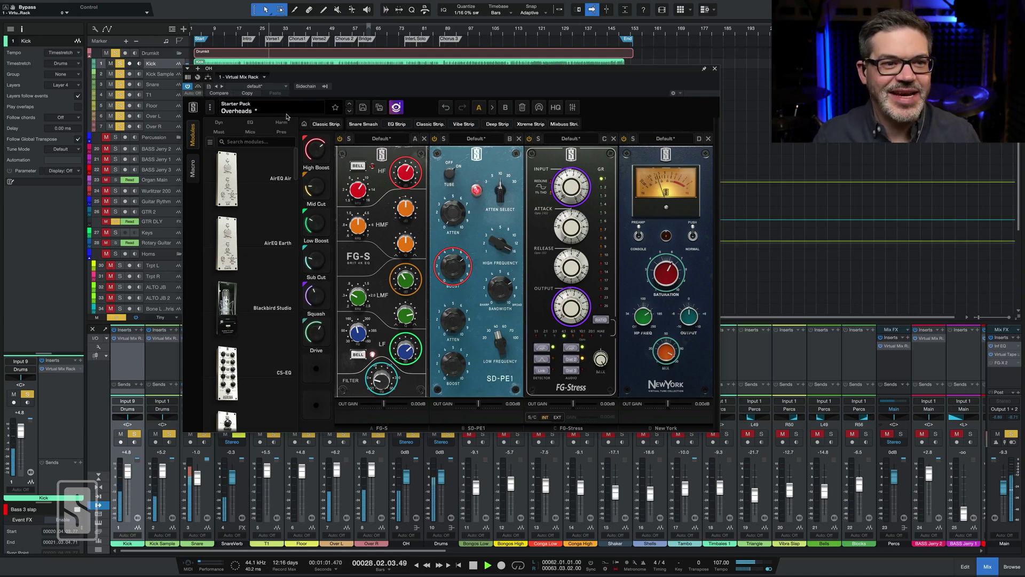
Load the Instruments > Kick preset into the Kick channel's Virtual Mix Rack.
{"action": "left_click", "coordinate": [714, 68]}
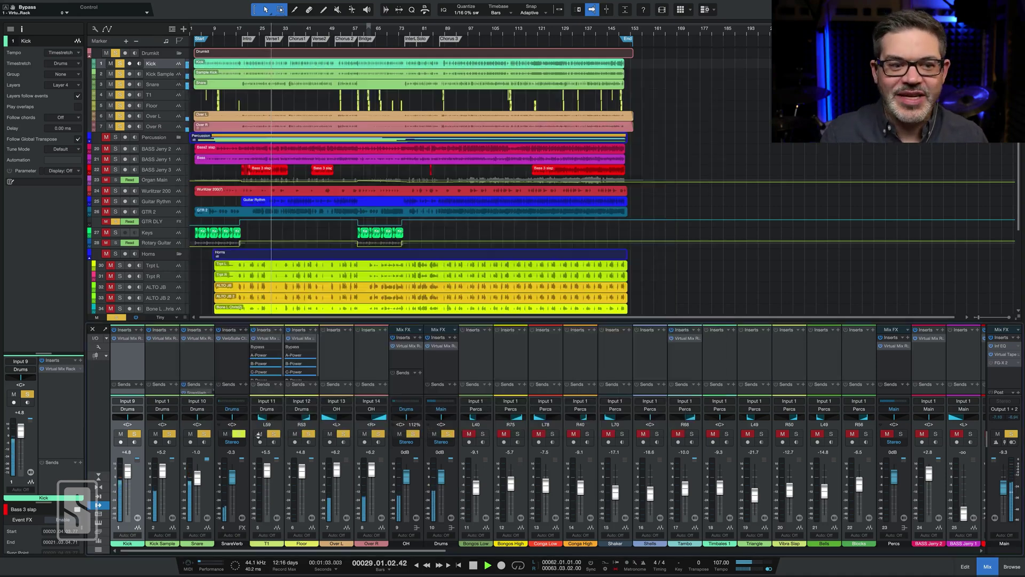
{"action": "left_click", "coordinate": [130, 339]}
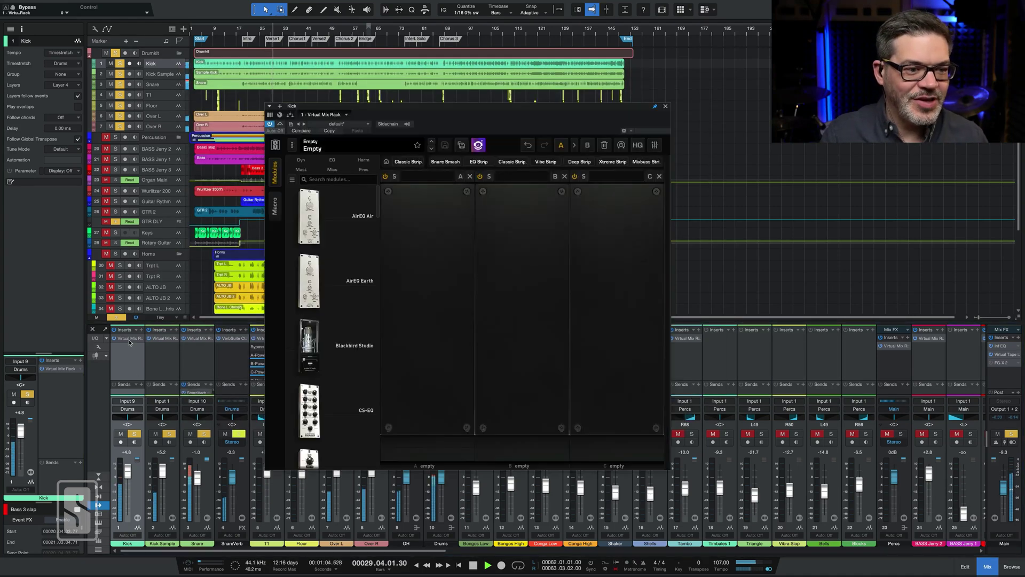
{"action": "left_click", "coordinate": [477, 147]}
{"action": "left_click", "coordinate": [331, 274]}
{"action": "left_click", "coordinate": [293, 408]}
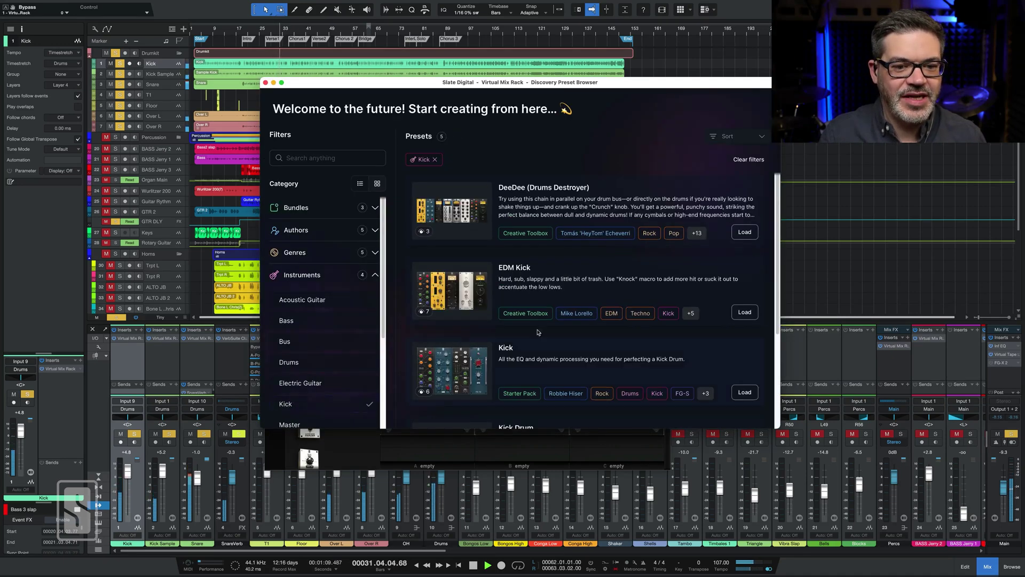
{"action": "scroll", "coordinate": [587, 275], "scroll_direction": "down", "scroll_amount": 2}
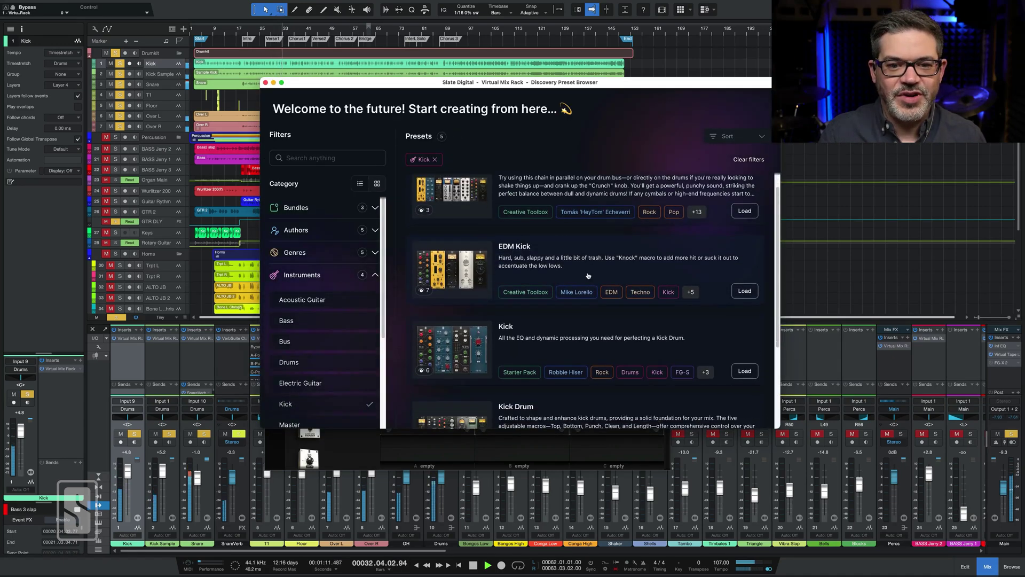
{"action": "scroll", "coordinate": [587, 275], "scroll_direction": "down", "scroll_amount": 2}
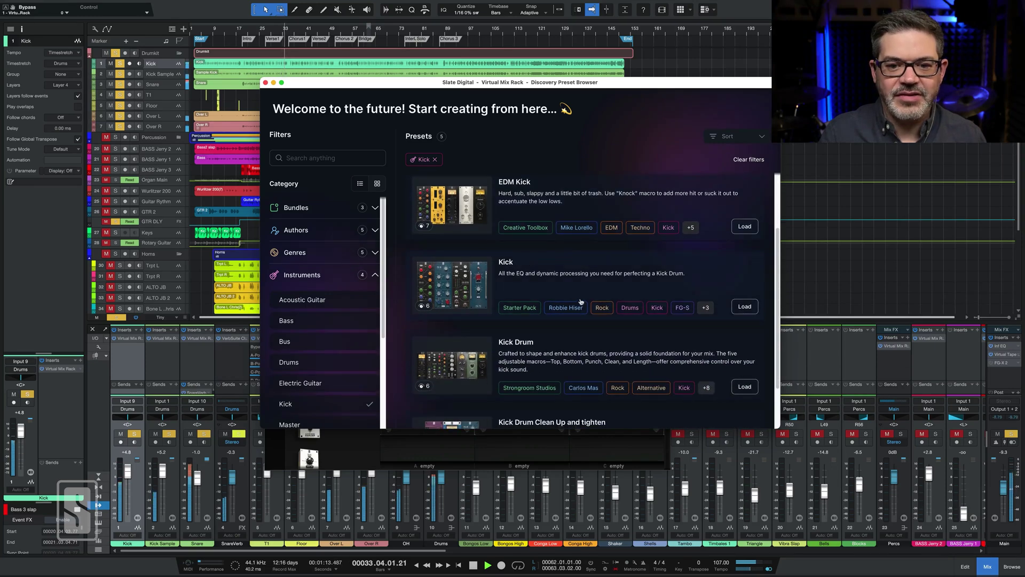
{"action": "left_click", "coordinate": [744, 306]}
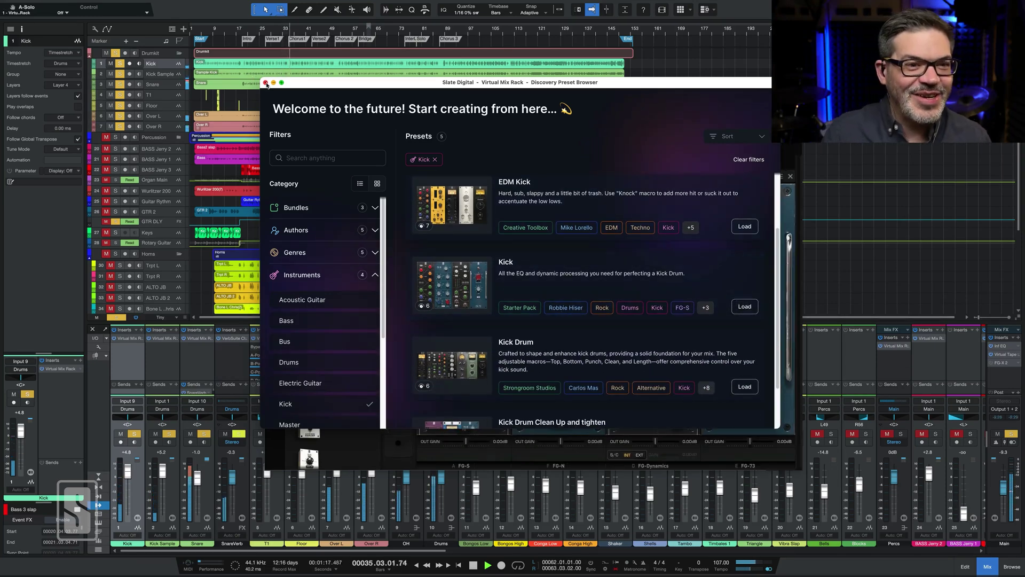
{"action": "left_click", "coordinate": [266, 84]}
Swap the Drums bus solo for a Kick channel solo and restart playback.
{"action": "left_click_drag", "start_coordinate": [380, 115], "coordinate": [350, 122]}
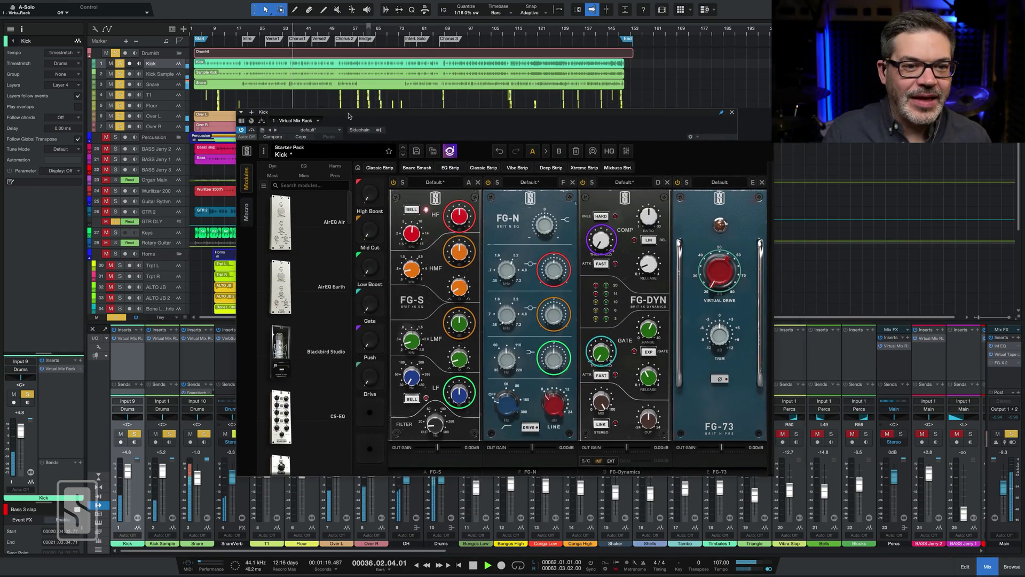
{"action": "key", "text": "space"}
{"action": "left_click_drag", "start_coordinate": [387, 116], "coordinate": [608, 110]}
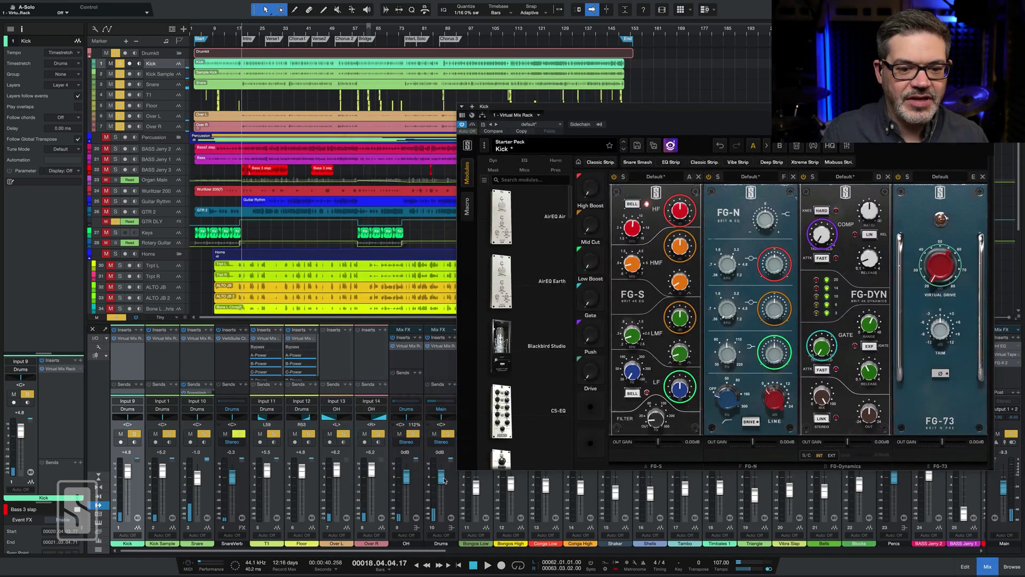
{"action": "left_click", "coordinate": [447, 435]}
{"action": "left_click", "coordinate": [135, 435]}
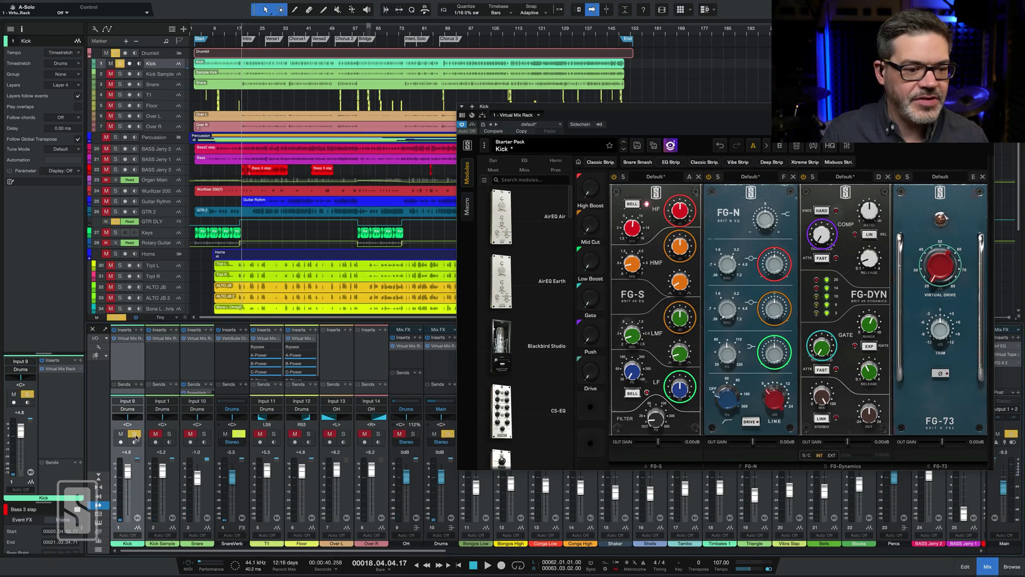
{"action": "key", "text": "space"}
Set the kick's High Boost to about 78%, Mid Cut 21.6% and Low Boost 29.1%.
{"action": "left_click_drag", "start_coordinate": [614, 109], "coordinate": [374, 120]}
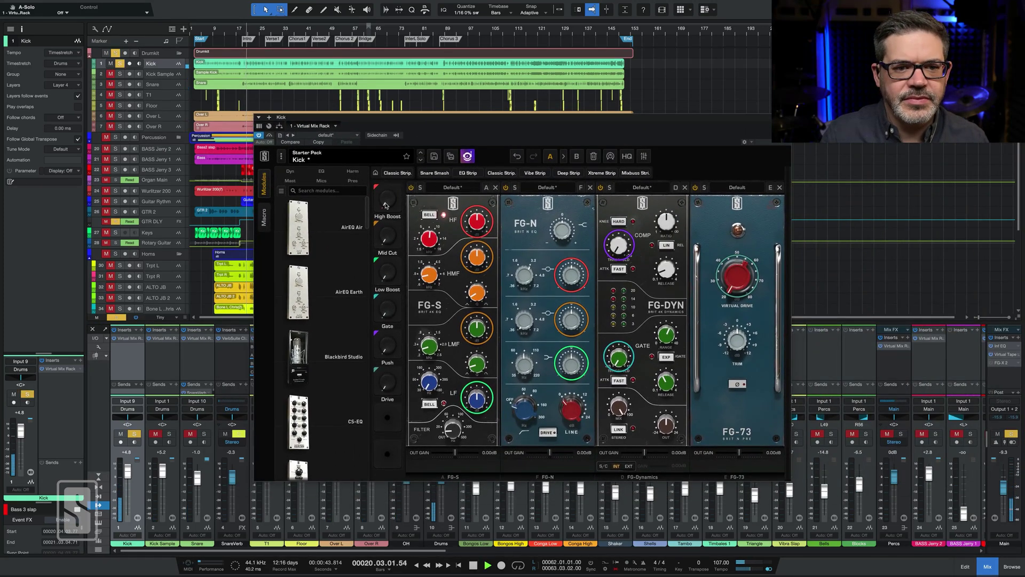
{"action": "left_click_drag", "start_coordinate": [386, 204], "coordinate": [378, 92]}
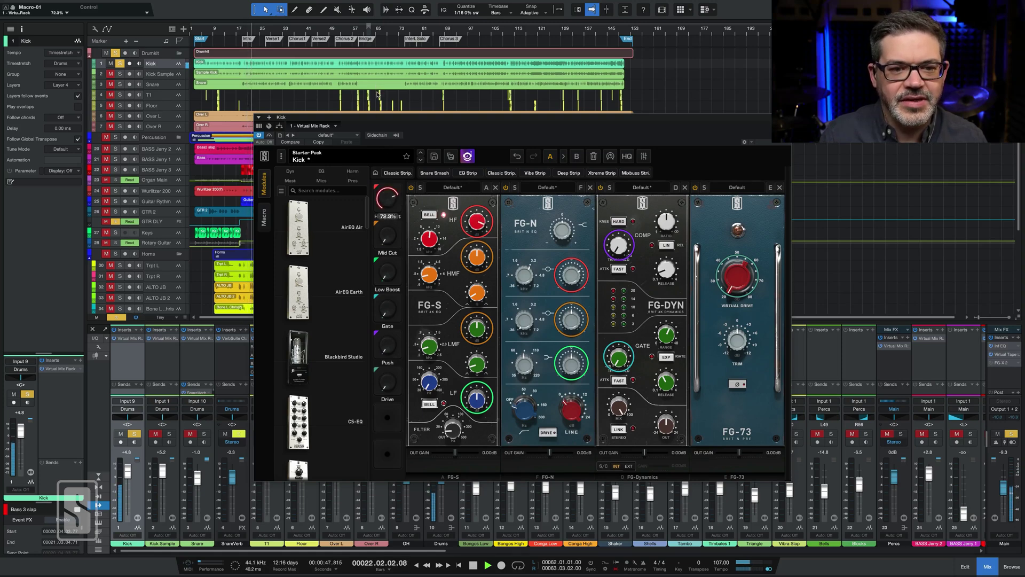
{"action": "left_click_drag", "start_coordinate": [390, 241], "coordinate": [389, 210]}
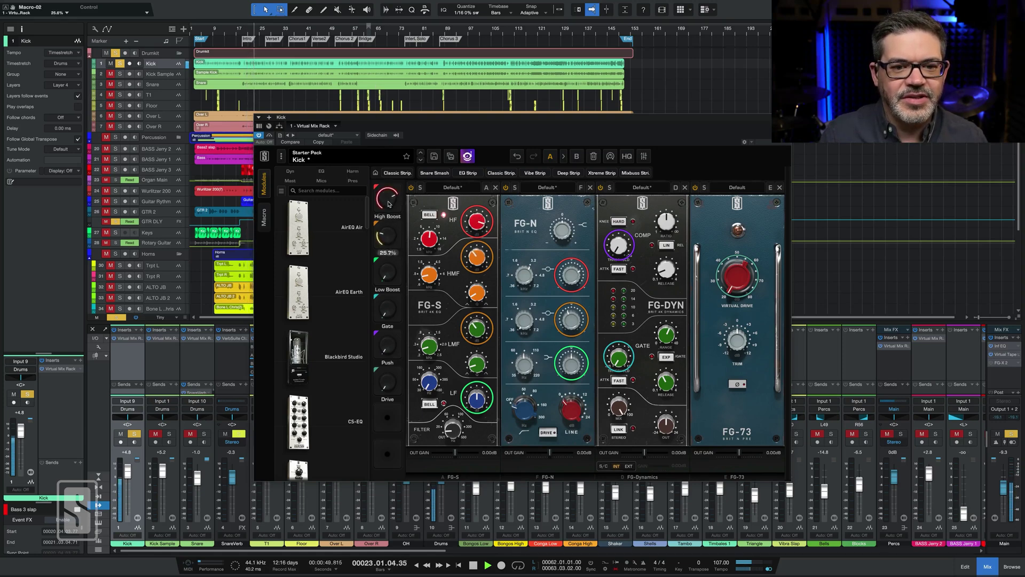
{"action": "left_click_drag", "start_coordinate": [390, 264], "coordinate": [383, 197]}
Turn the Gate macro up high, set Push to just over 50%, and stop playback.
{"action": "left_click_drag", "start_coordinate": [387, 308], "coordinate": [393, 182]}
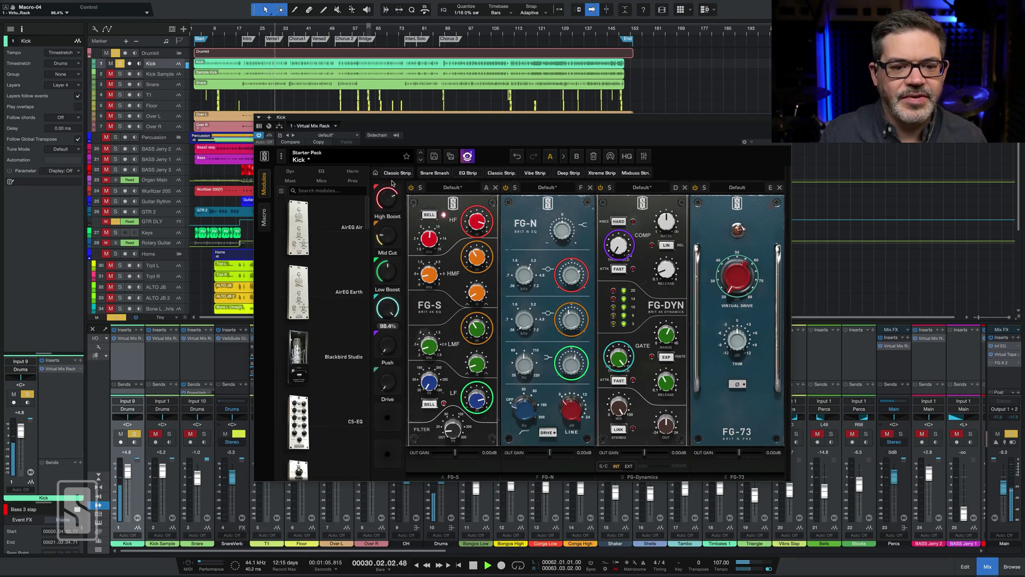
{"action": "left_click_drag", "start_coordinate": [386, 346], "coordinate": [378, 253]}
{"action": "left_click_drag", "start_coordinate": [397, 344], "coordinate": [386, 323]}
{"action": "key", "text": "space"}
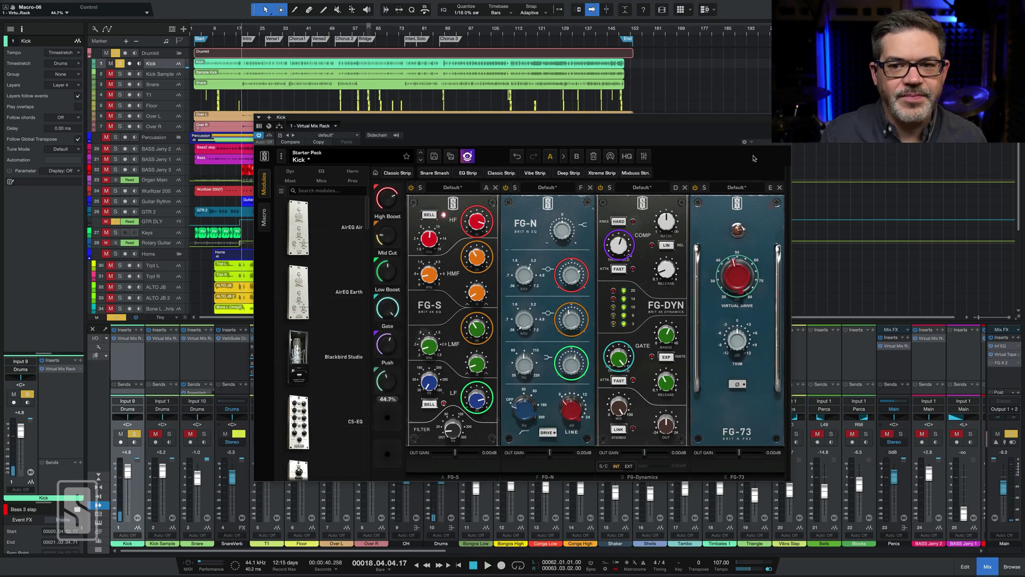
Reopen the kick rack during playback and compare it with bypass on and off.
{"action": "key", "text": "ctrl+w"}
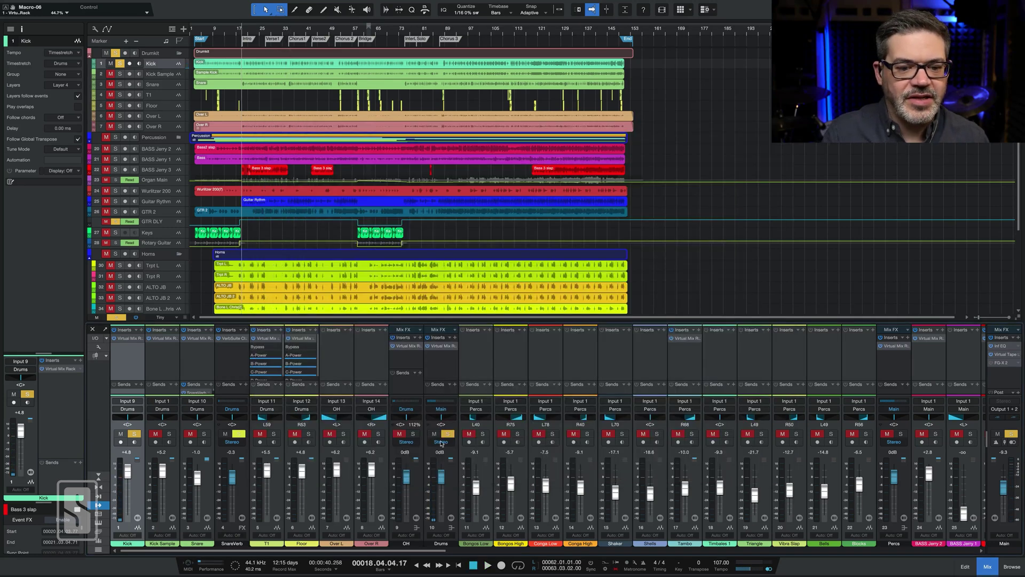
{"action": "key", "text": "space"}
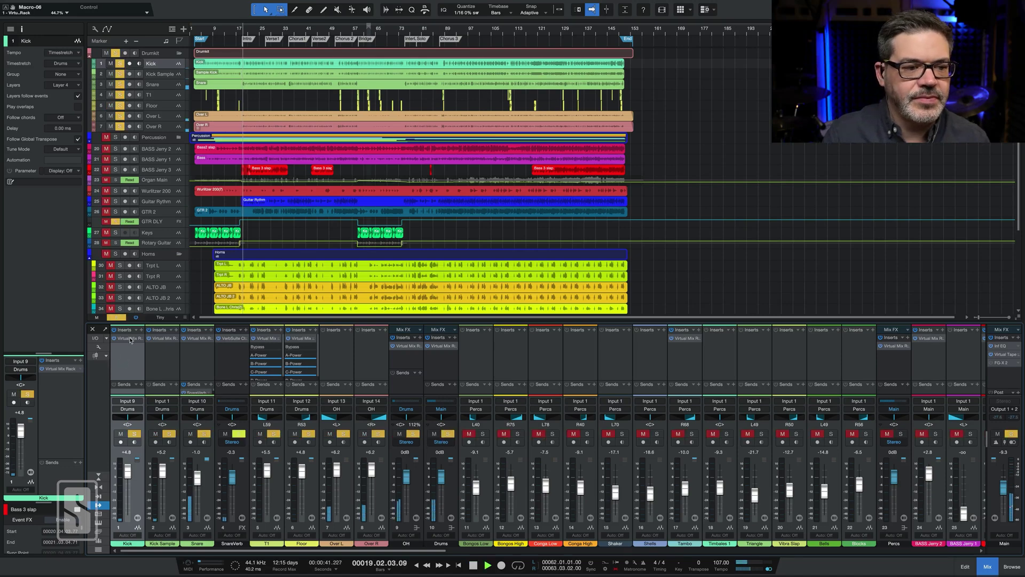
{"action": "left_click", "coordinate": [131, 340]}
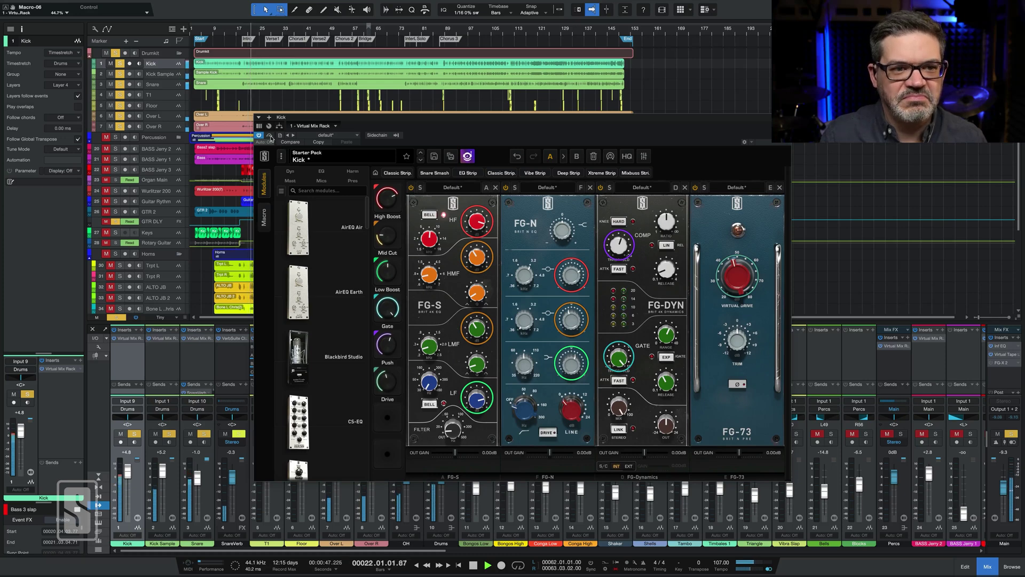
{"action": "left_click", "coordinate": [269, 135]}
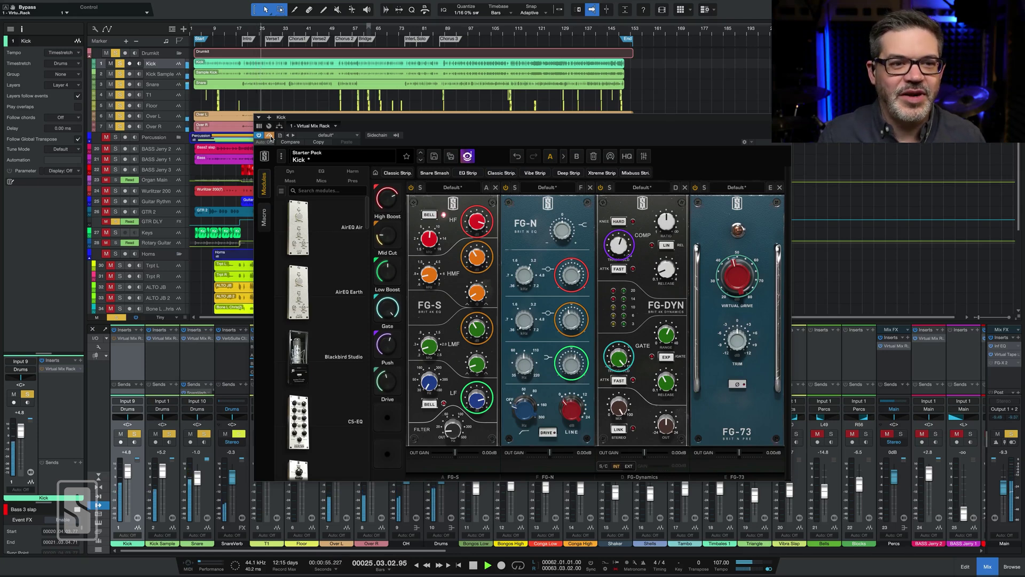
{"action": "left_click", "coordinate": [270, 137]}
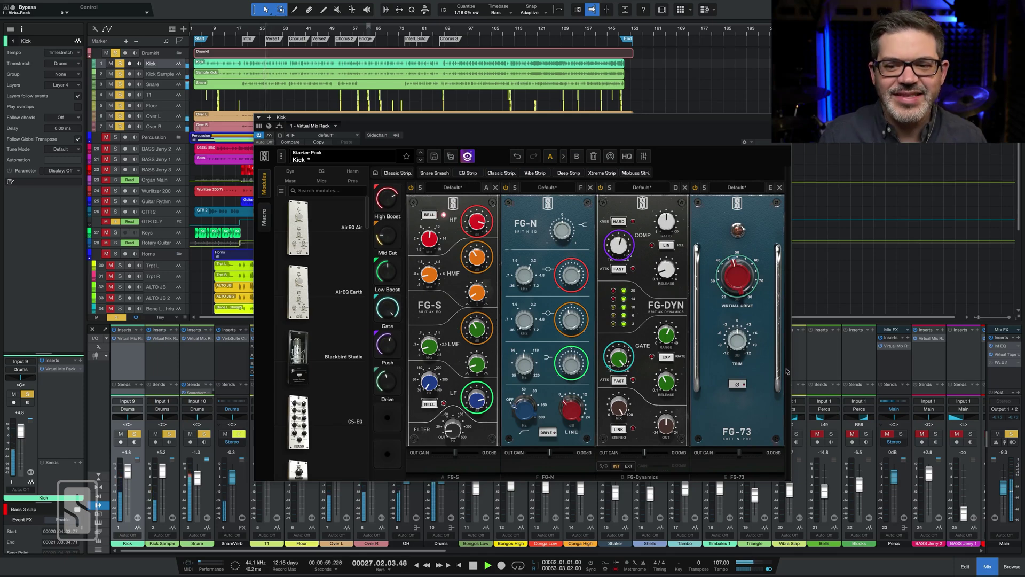
Raise the FG-73 trim to about +1.8 dB, close the rack, stop, and clear all solos.
{"action": "mouse_move", "coordinate": [742, 348]}
{"action": "scroll", "coordinate": [743, 347], "scroll_direction": "up", "scroll_amount": 5}
{"action": "scroll", "coordinate": [742, 341], "scroll_direction": "up", "scroll_amount": 1}
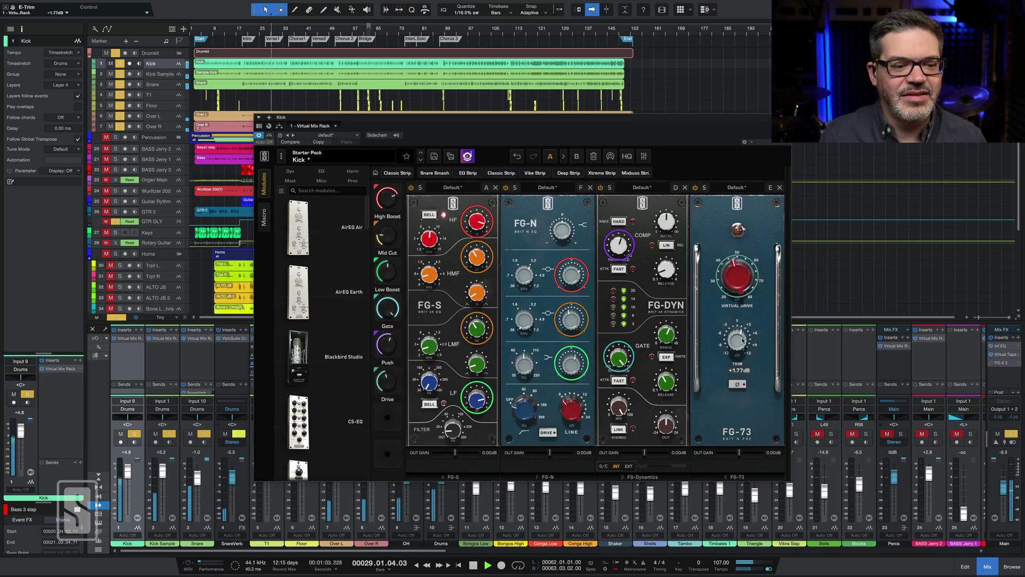
{"action": "scroll", "coordinate": [743, 340], "scroll_direction": "up", "scroll_amount": 1}
{"action": "scroll", "coordinate": [742, 339], "scroll_direction": "down", "scroll_amount": 1}
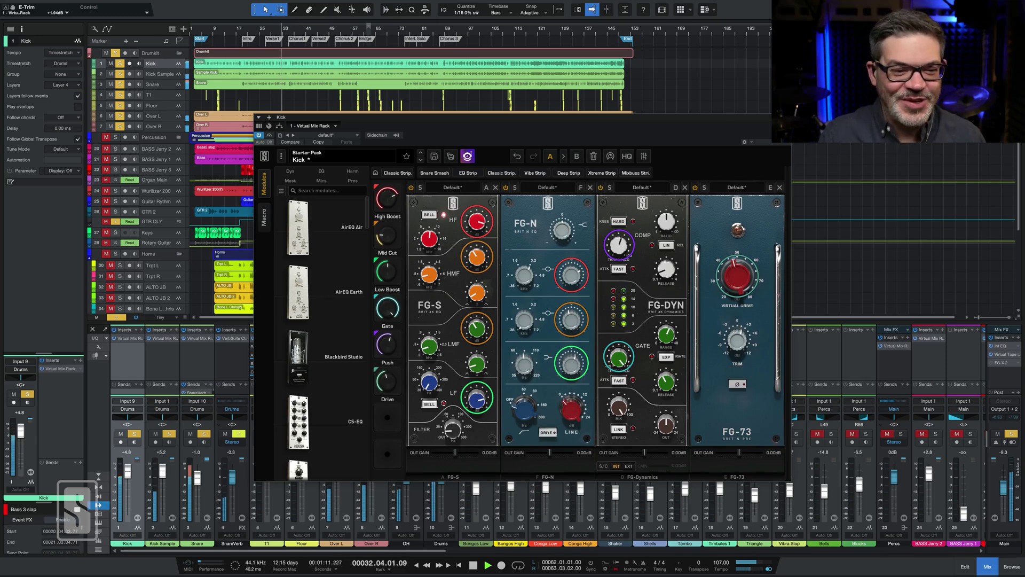
{"action": "key", "text": "ctrl+w"}
{"action": "key", "text": "space"}
{"action": "left_click", "coordinate": [624, 432], "text": "alt"}
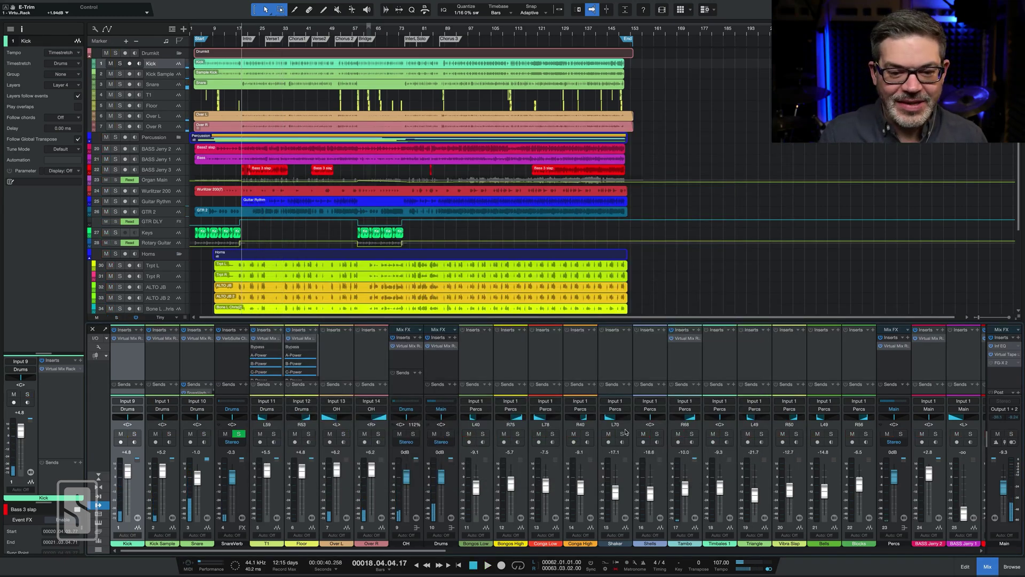
Solo the second bass track in playback and load the Bass Amp Emulator preset into its rack.
{"action": "left_click", "coordinate": [930, 338]}
{"action": "left_click", "coordinate": [935, 434]}
{"action": "key", "text": "space"}
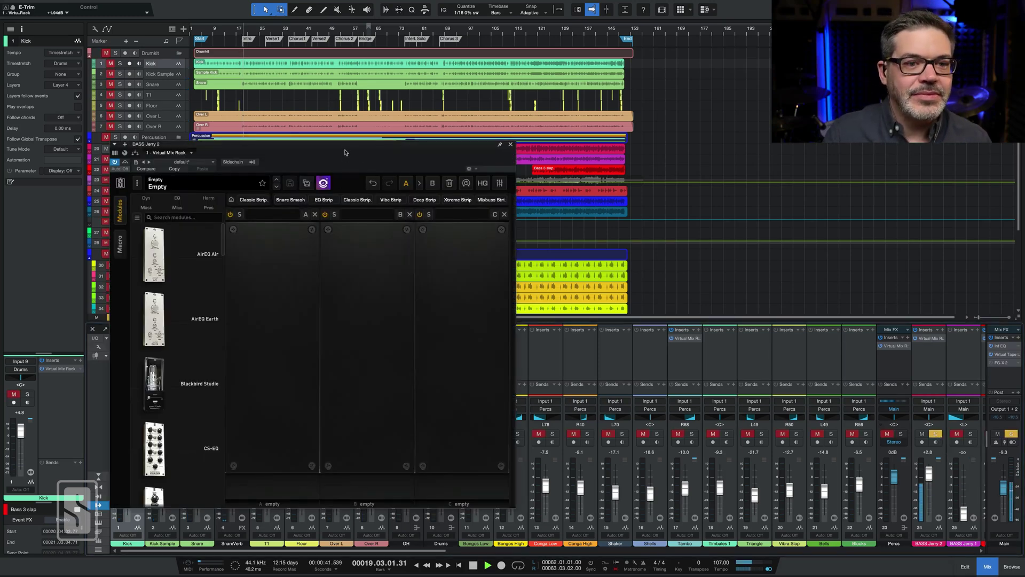
{"action": "left_click_drag", "start_coordinate": [344, 152], "coordinate": [393, 140]}
{"action": "left_click", "coordinate": [374, 172]}
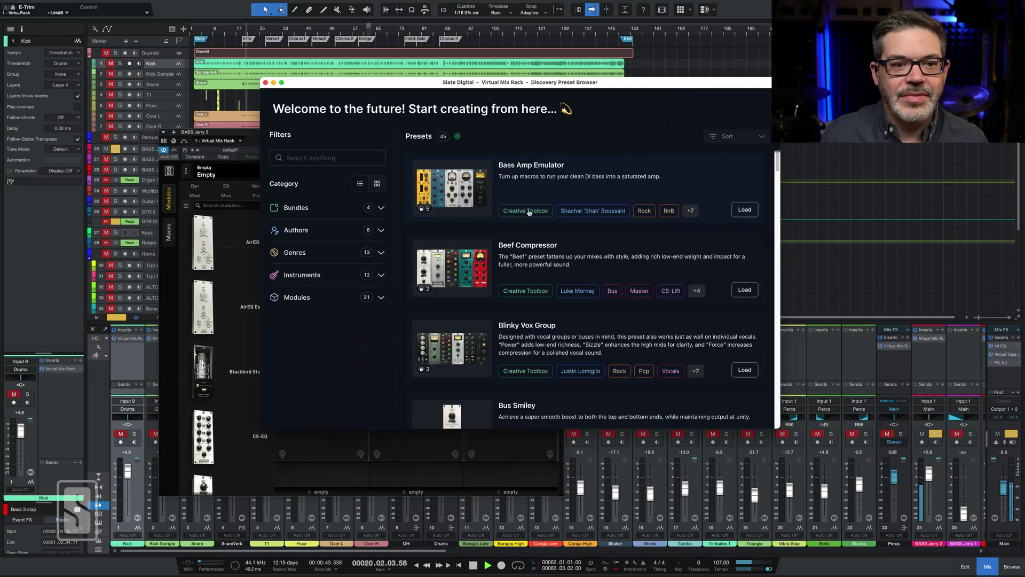
{"action": "left_click", "coordinate": [745, 209]}
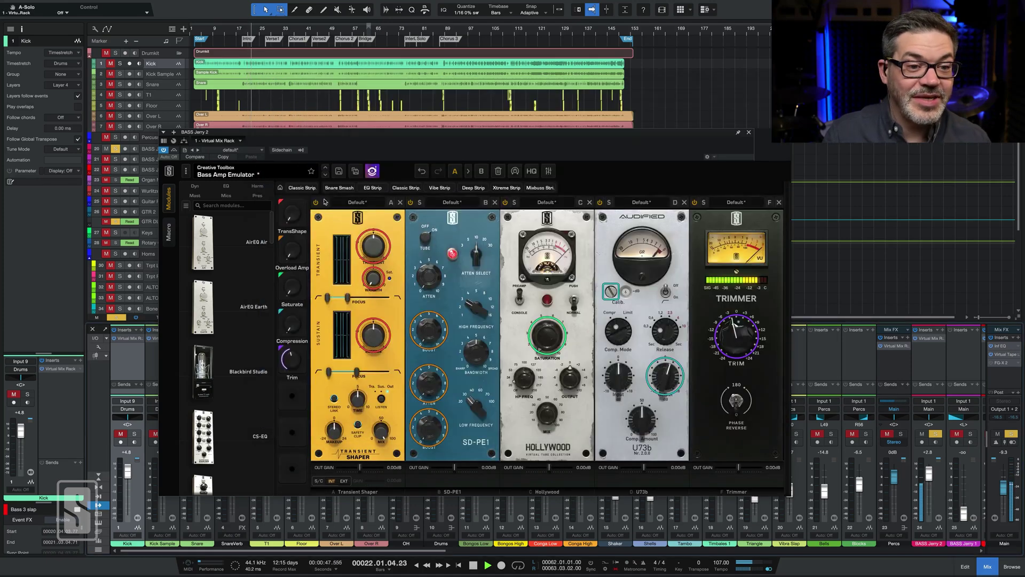
Raise the bass rack's TransShape to about 30%, Overload Amp to about 58% and Saturate to 29%.
{"action": "left_click_drag", "start_coordinate": [291, 216], "coordinate": [292, 142]}
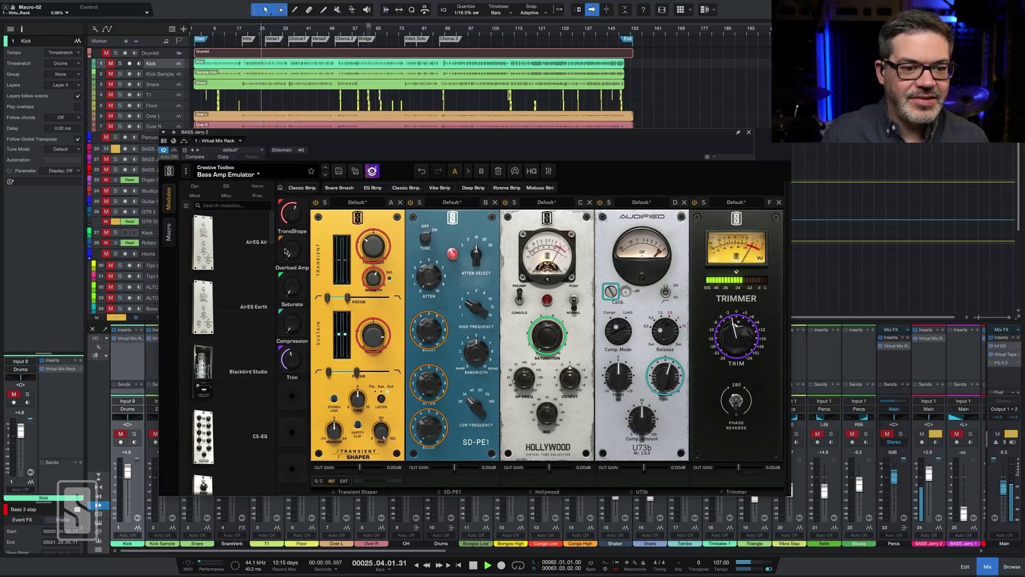
{"action": "left_click_drag", "start_coordinate": [291, 249], "coordinate": [282, 162]}
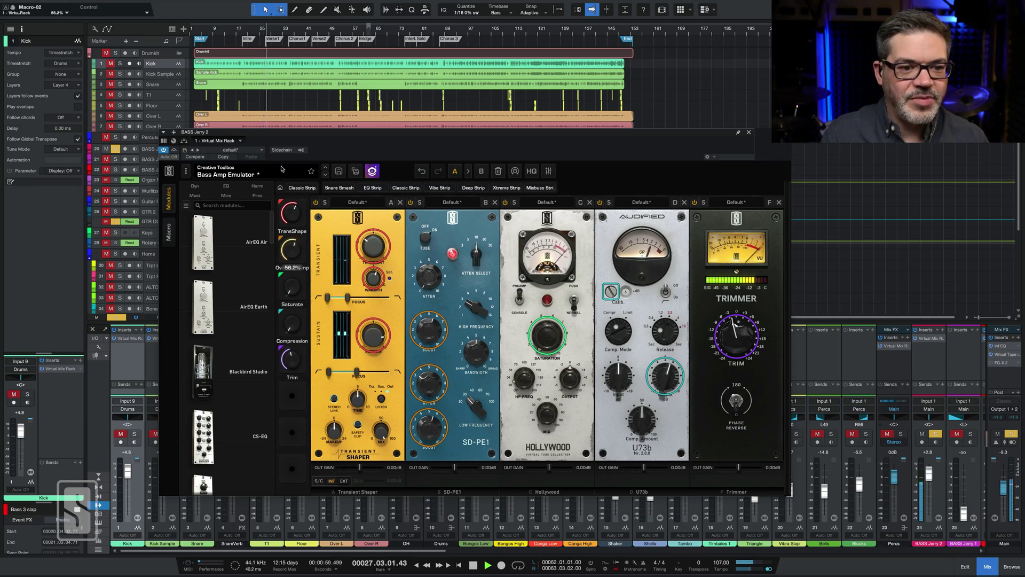
{"action": "left_click_drag", "start_coordinate": [290, 291], "coordinate": [284, 267]}
Close the rack, unsolo the second bass track and reopen the bass's Virtual Mix Rack during playback.
{"action": "left_click", "coordinate": [785, 132]}
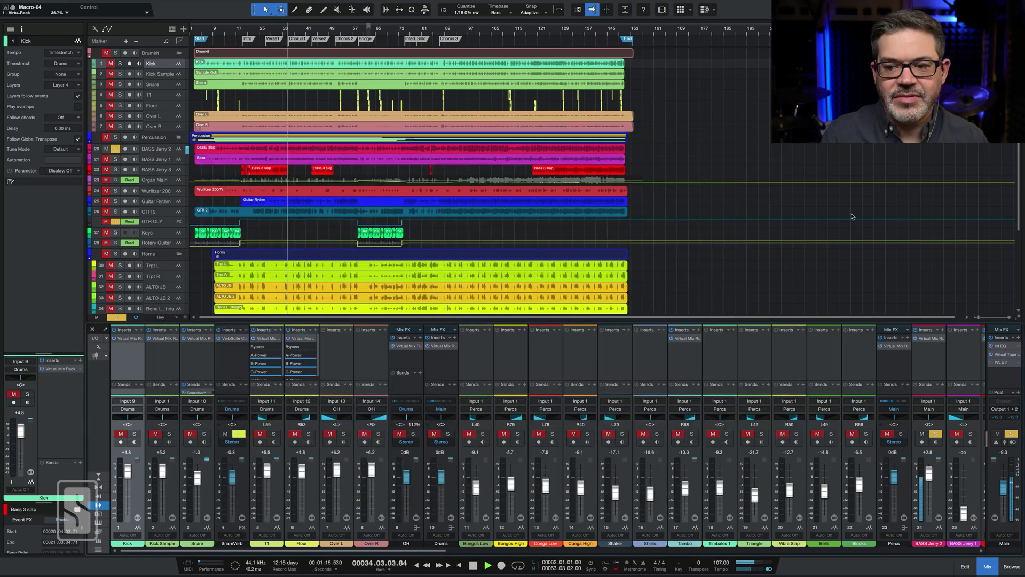
{"action": "key", "text": "space"}
{"action": "left_click", "coordinate": [935, 434]}
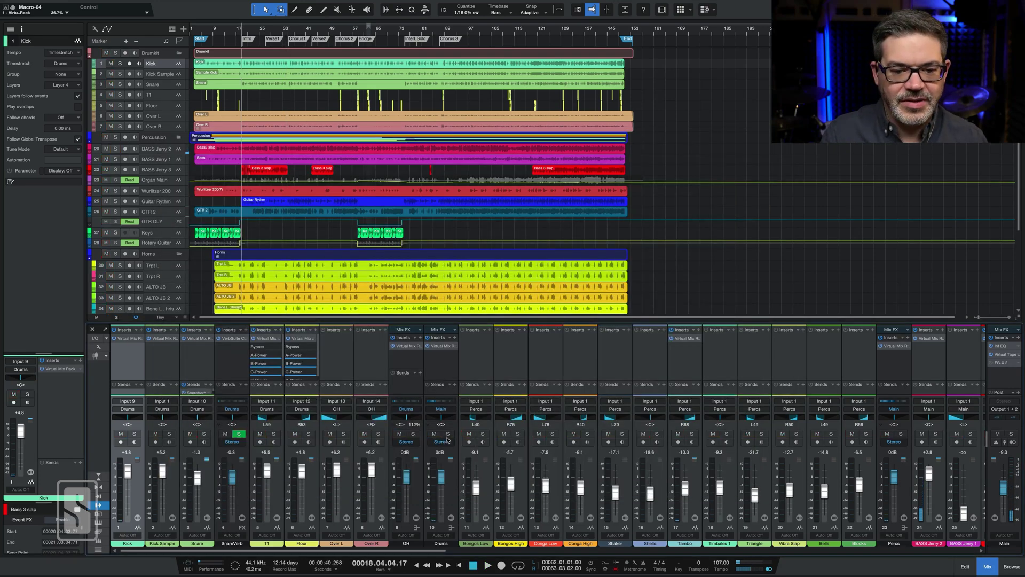
{"action": "key", "text": "space"}
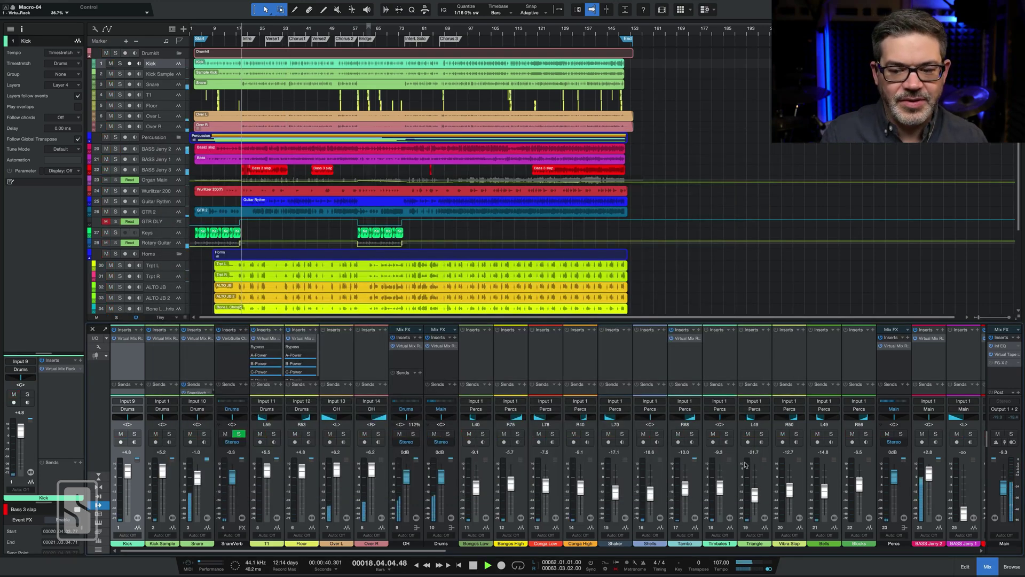
{"action": "left_click", "coordinate": [930, 338]}
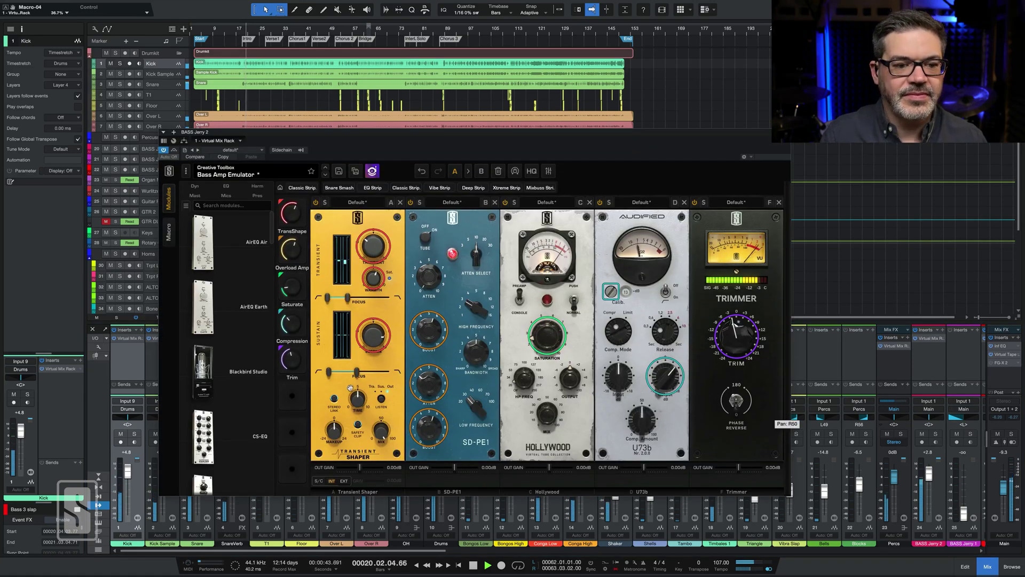
Compare the rack against bypass, leave it active with Trim at 38.5%, and stop playback.
{"action": "mouse_move", "coordinate": [290, 361]}
{"action": "left_mouse_down"}
{"action": "mouse_move", "coordinate": [291, 379]}
{"action": "mouse_move", "coordinate": [292, 368]}
{"action": "left_mouse_up"}
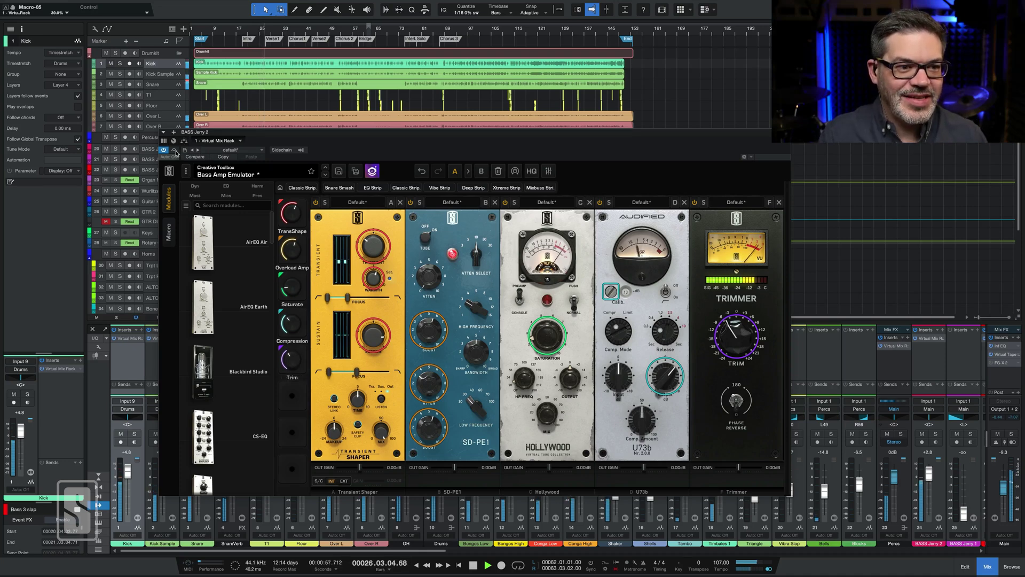
{"action": "left_click", "coordinate": [175, 151]}
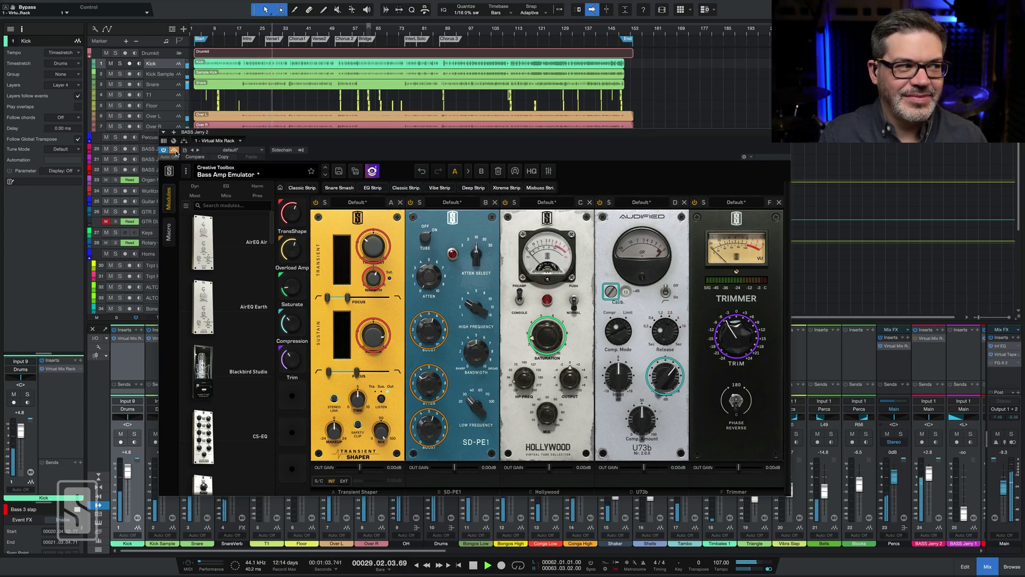
{"action": "left_click", "coordinate": [174, 150]}
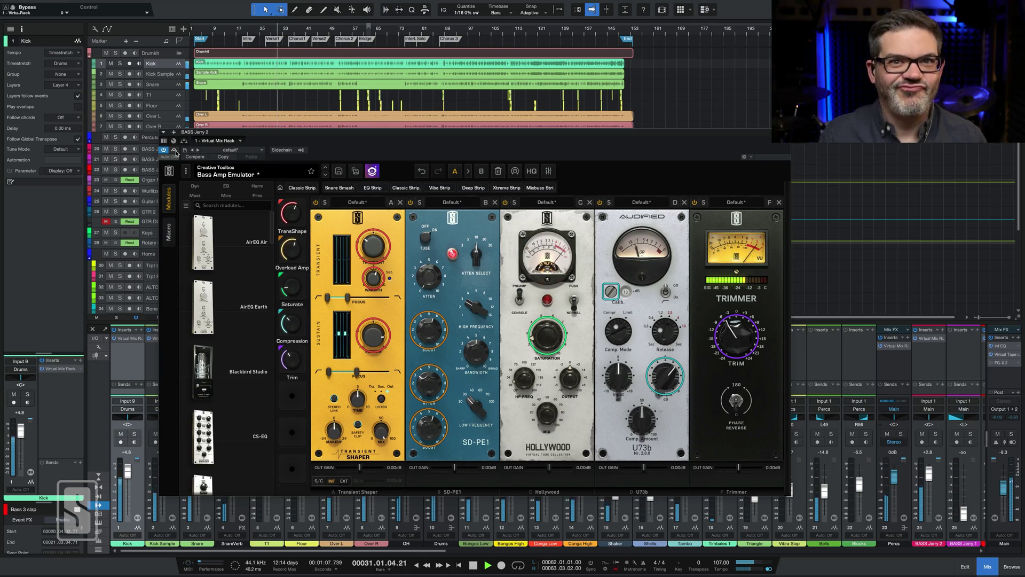
{"action": "left_click", "coordinate": [295, 361]}
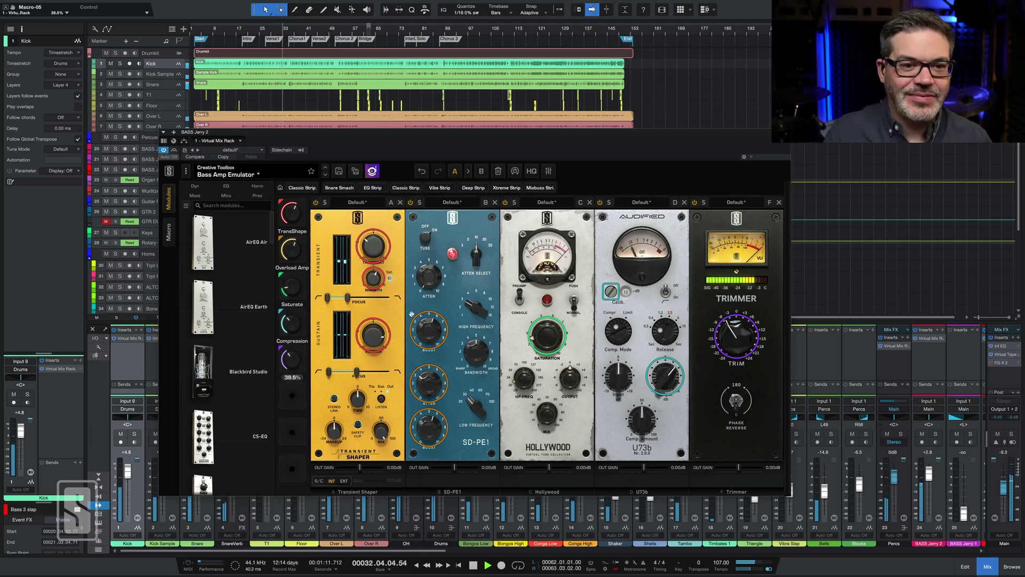
{"action": "key", "text": "space"}
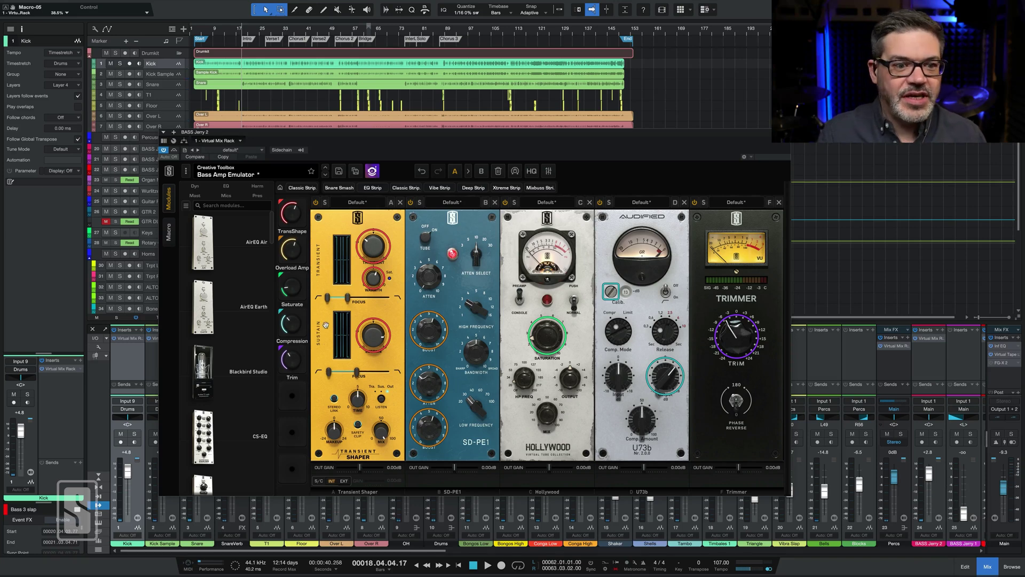
Add Macro 06 and map it to Hollywood's High Pass Filter frequency.
{"action": "left_click", "coordinate": [169, 238]}
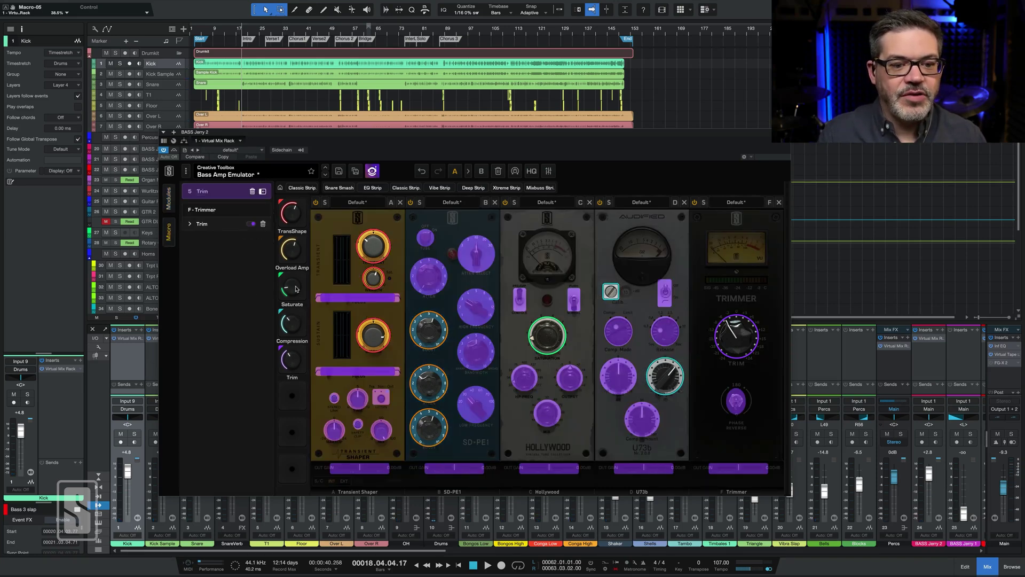
{"action": "mouse_move", "coordinate": [296, 289]}
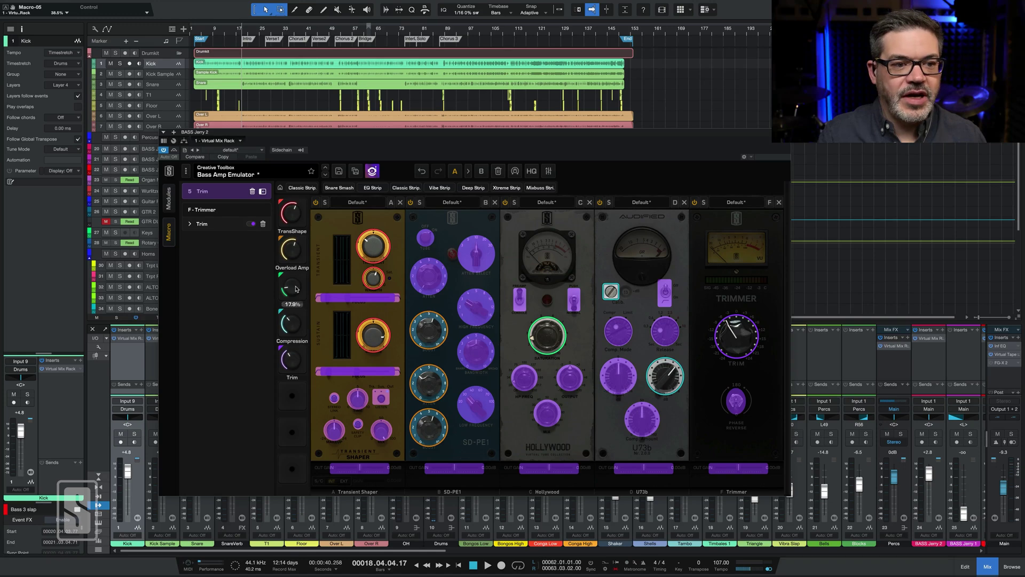
{"action": "left_click", "coordinate": [291, 396]}
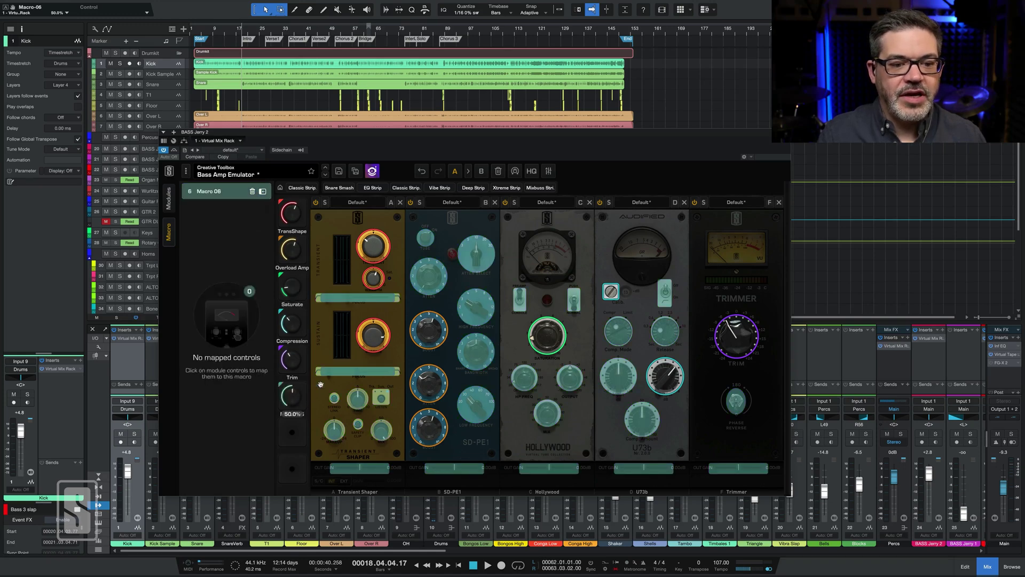
{"action": "left_click", "coordinate": [522, 378]}
Give the High Pass mapping an S-curve, 199Hz maximum and 66.7% macro travel.
{"action": "left_click", "coordinate": [190, 224]}
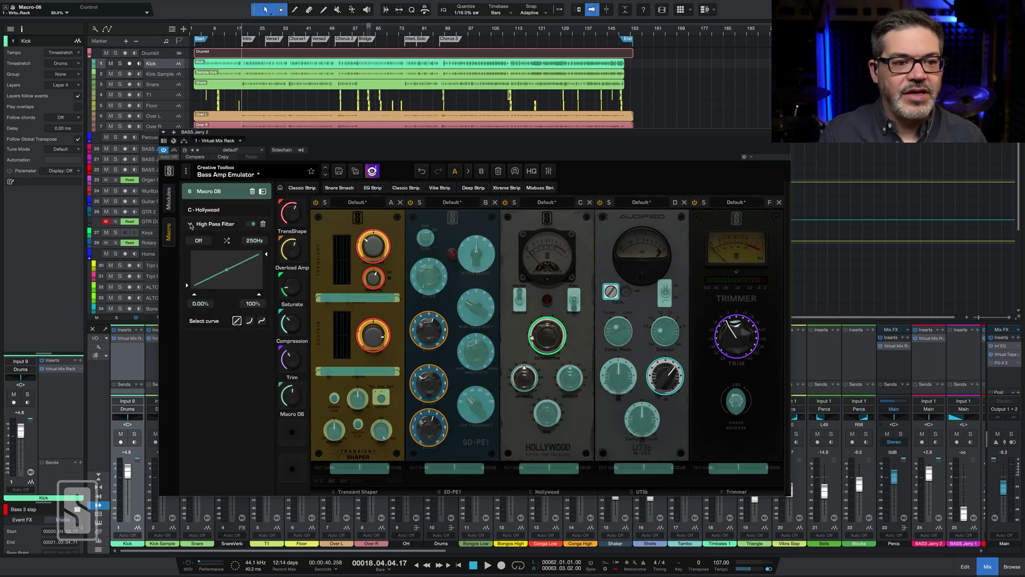
{"action": "left_click_drag", "start_coordinate": [266, 256], "coordinate": [264, 267]}
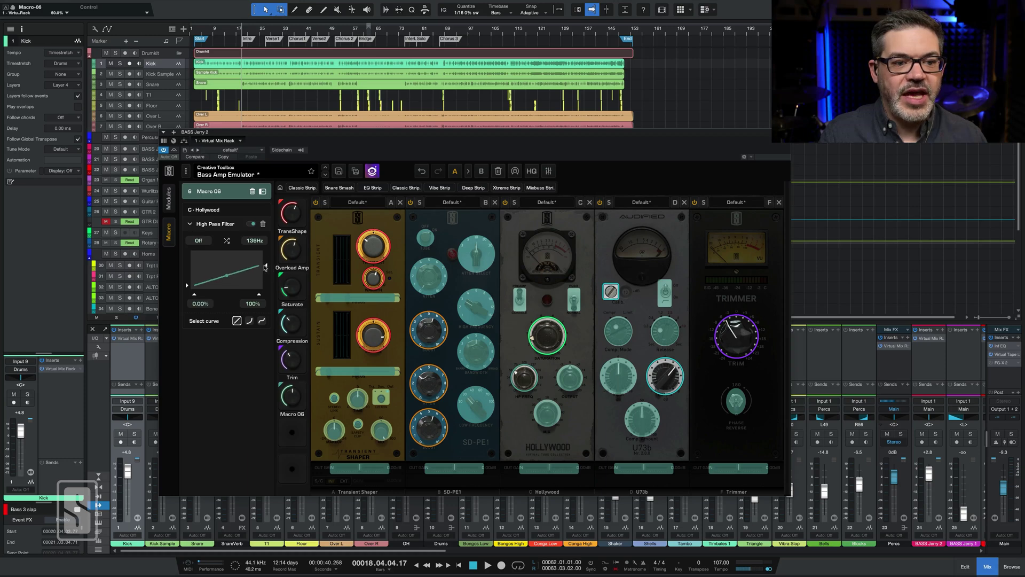
{"action": "left_click", "coordinate": [261, 322]}
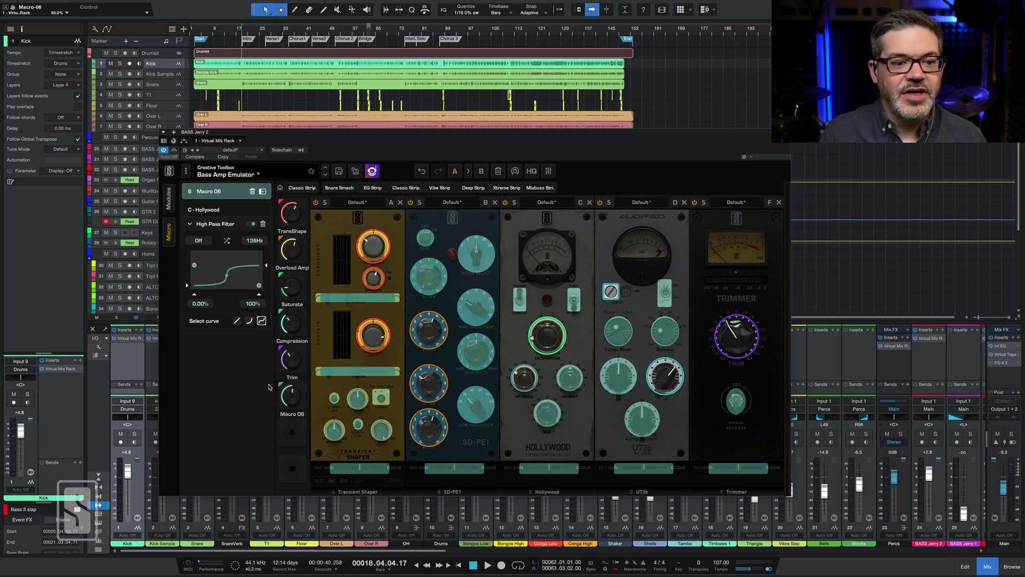
{"action": "left_click_drag", "start_coordinate": [299, 407], "coordinate": [289, 385]}
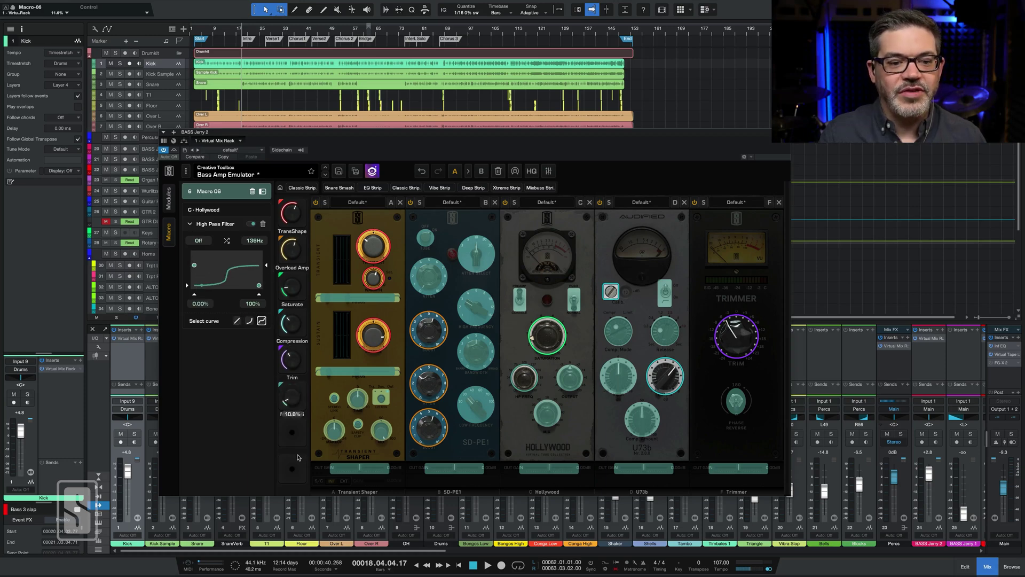
{"action": "left_click_drag", "start_coordinate": [266, 266], "coordinate": [266, 261]}
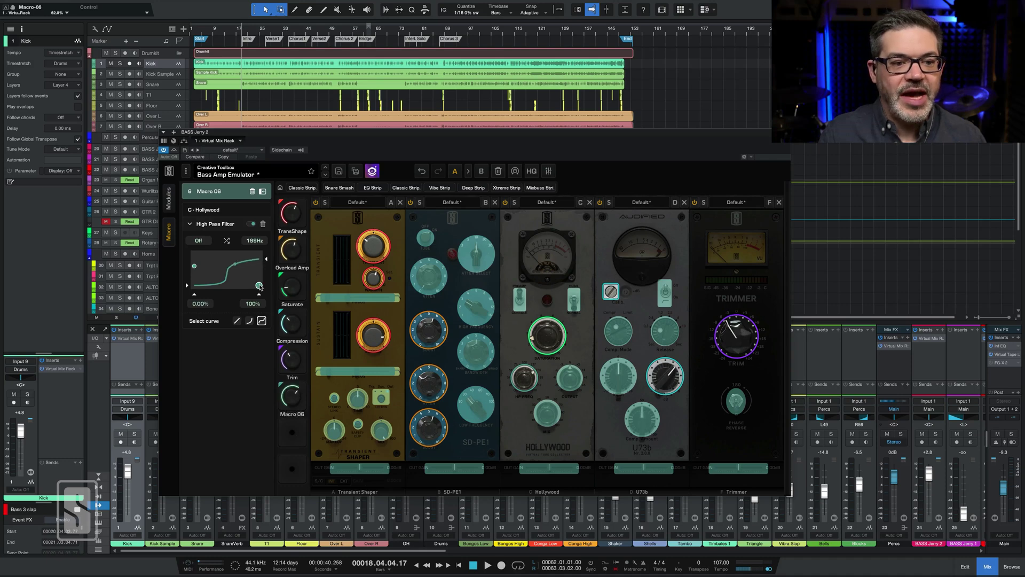
{"action": "left_click_drag", "start_coordinate": [260, 294], "coordinate": [237, 294]}
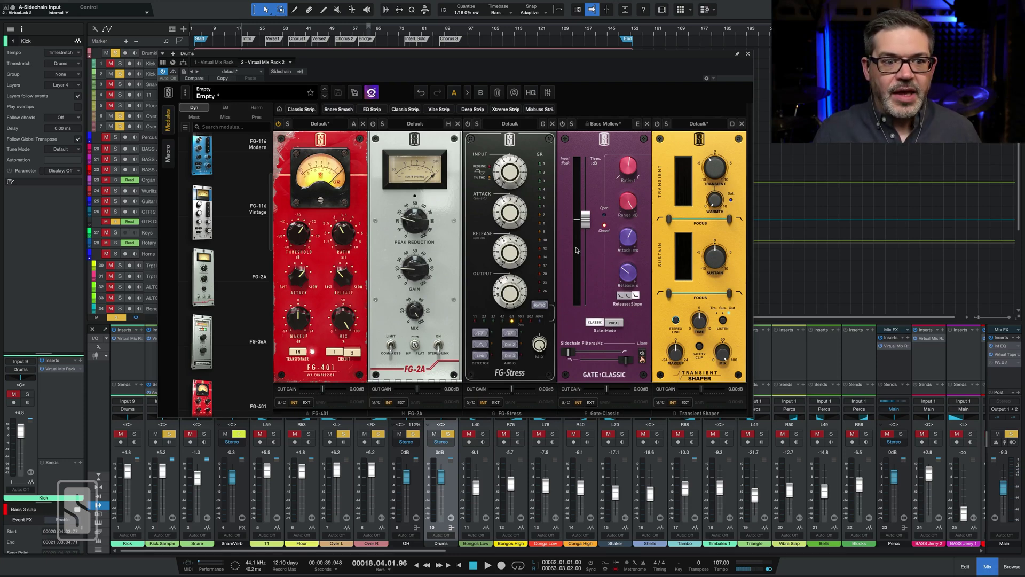
Choose Kick Sample as the Drums bus rack's sidechain source.
{"action": "left_click", "coordinate": [300, 72]}
{"action": "scroll", "coordinate": [318, 195], "scroll_direction": "down", "scroll_amount": 10}
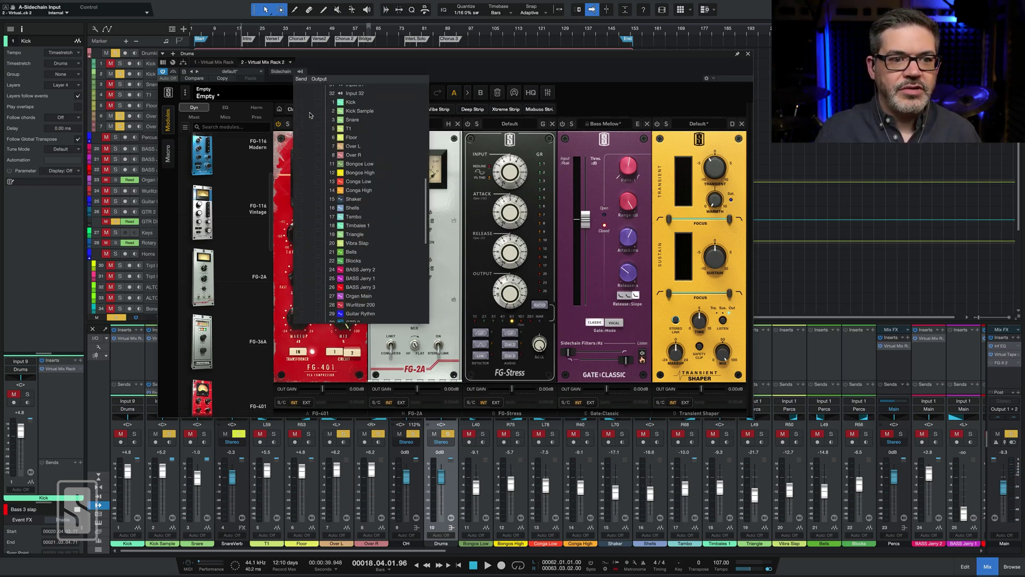
{"action": "left_click", "coordinate": [299, 111]}
{"action": "left_click", "coordinate": [348, 74]}
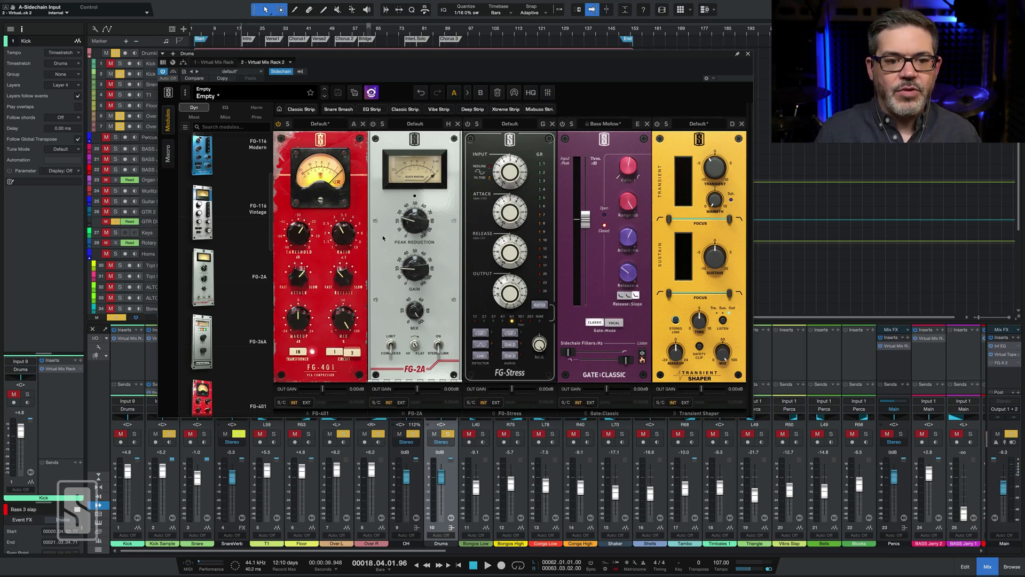
Audition the drums, then switch FG-401's sidechain to EXT.
{"action": "key", "text": "space"}
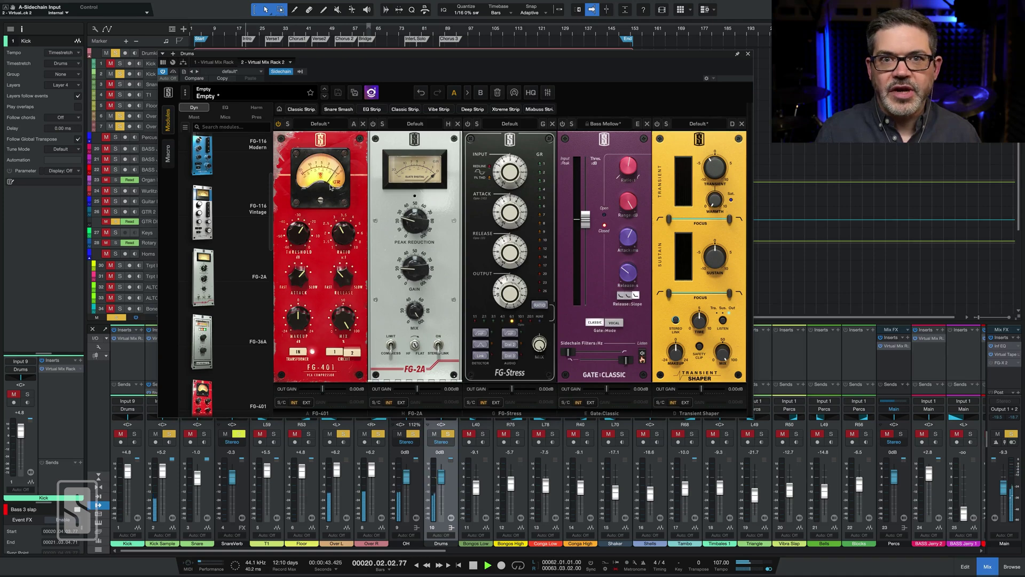
{"action": "key", "text": "space"}
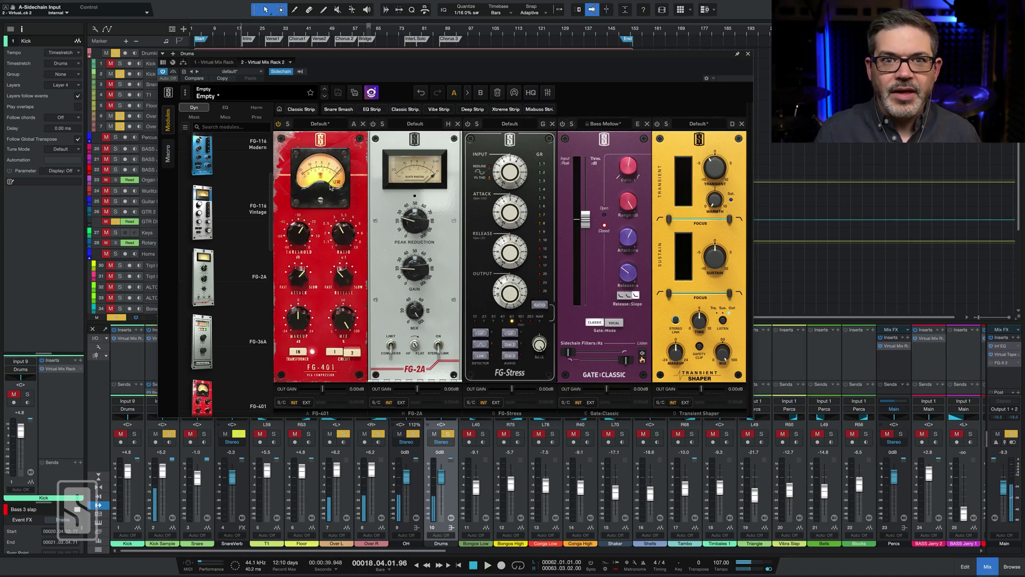
{"action": "left_click", "coordinate": [306, 402]}
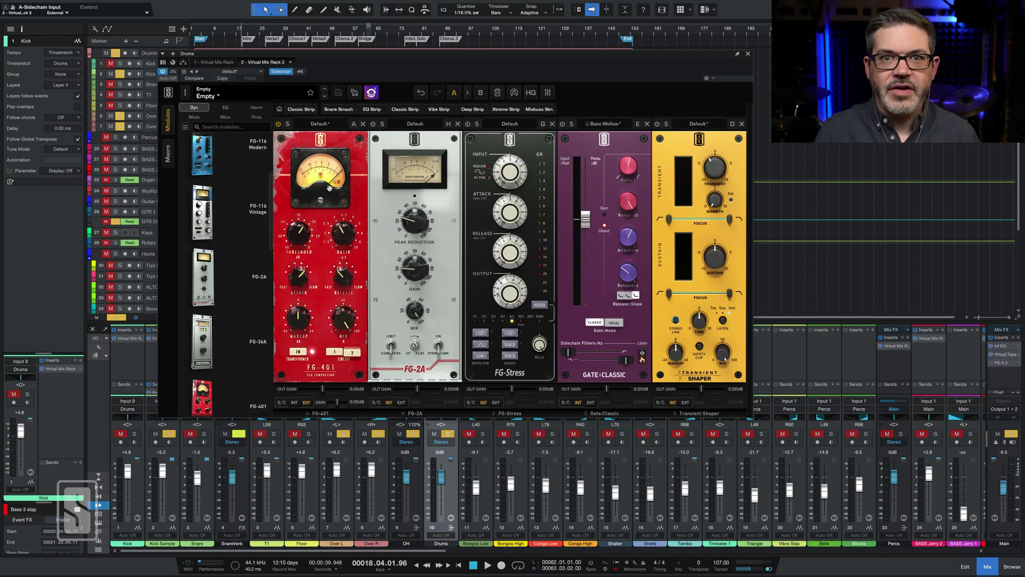
Set FG-401 ratio to 4 and threshold near -25.2 dB, comparing internal and external keying.
{"action": "key", "text": "space"}
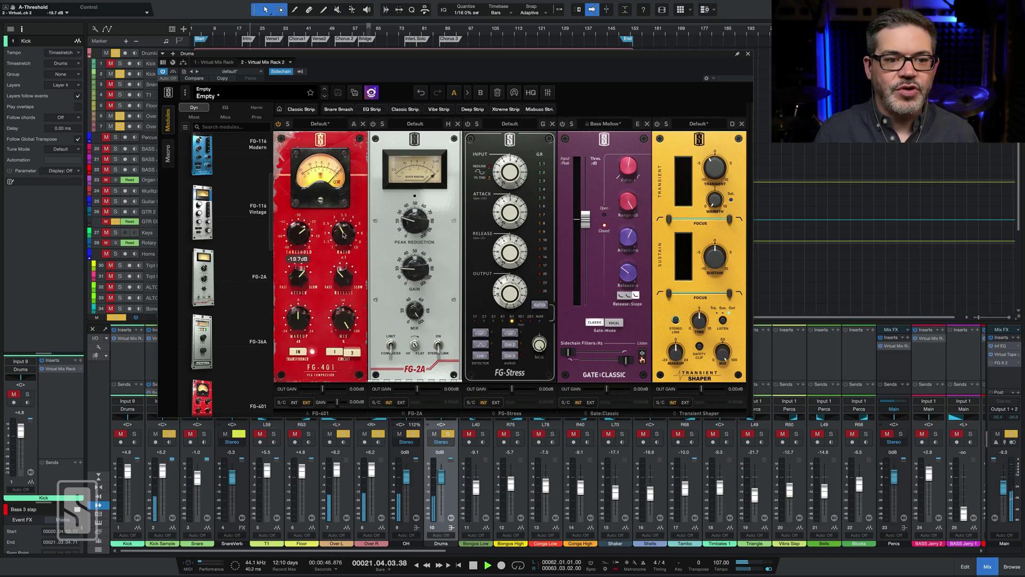
{"action": "scroll", "coordinate": [344, 231], "scroll_direction": "up", "scroll_amount": 1}
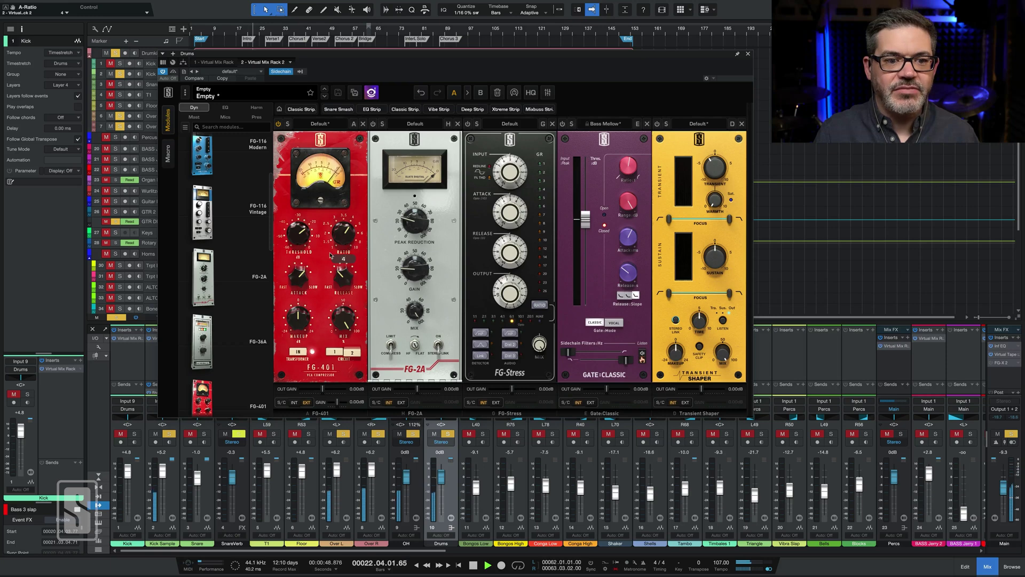
{"action": "left_click", "coordinate": [294, 402]}
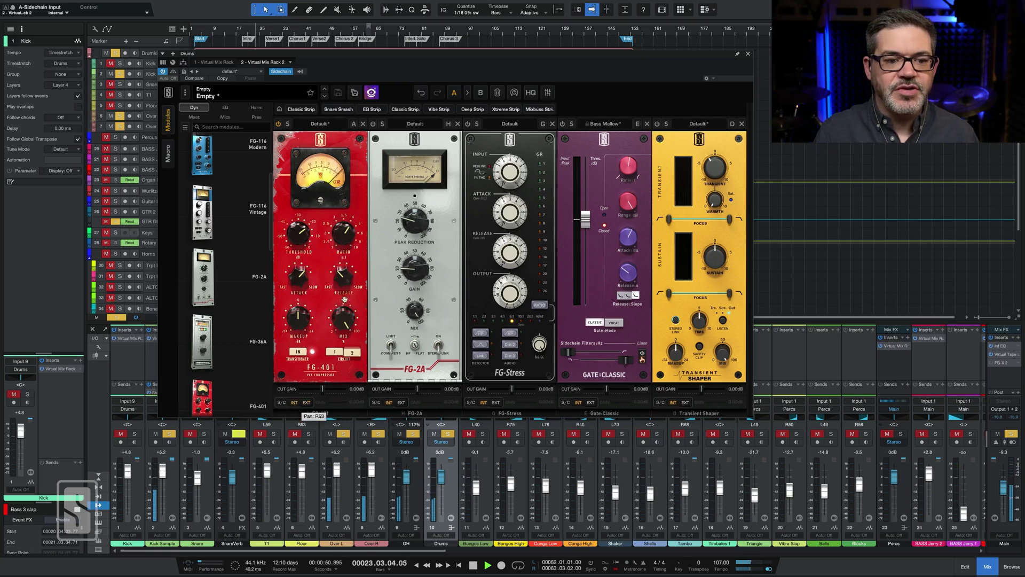
{"action": "scroll", "coordinate": [309, 228], "scroll_direction": "down", "scroll_amount": 3}
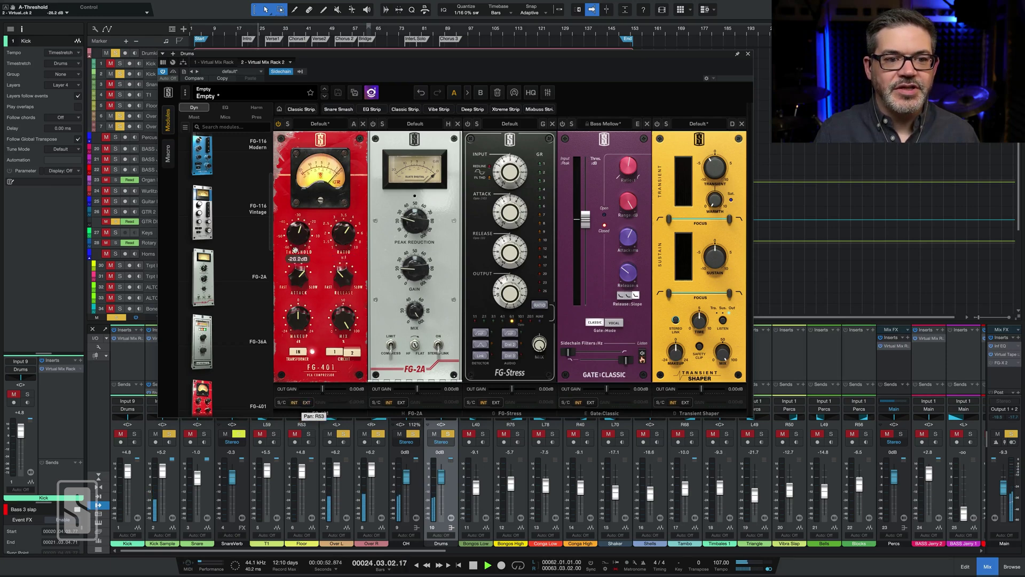
{"action": "left_click", "coordinate": [307, 403]}
{"action": "scroll", "coordinate": [302, 231], "scroll_direction": "up", "scroll_amount": 1}
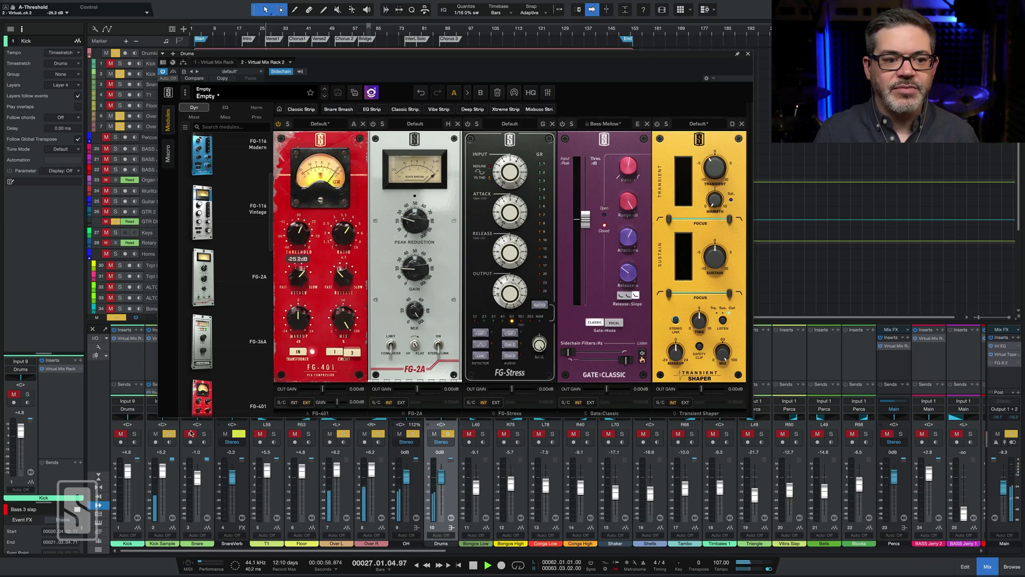
{"action": "key", "text": "space"}
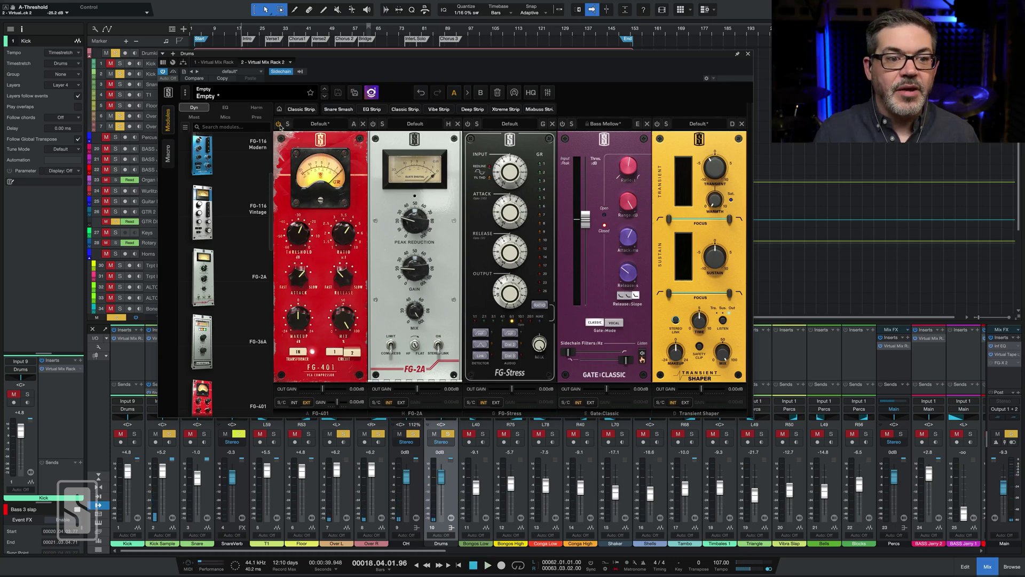
Turn off FG-401, turn on FG-2A, and nudge its Peak Reduction up during playback.
{"action": "left_click", "coordinate": [279, 126]}
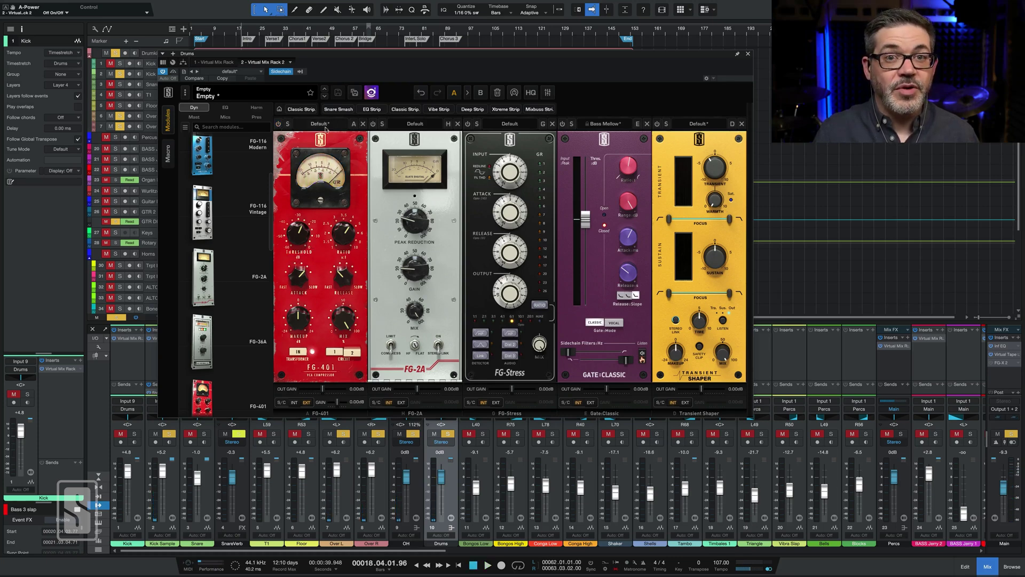
{"action": "left_click", "coordinate": [373, 124]}
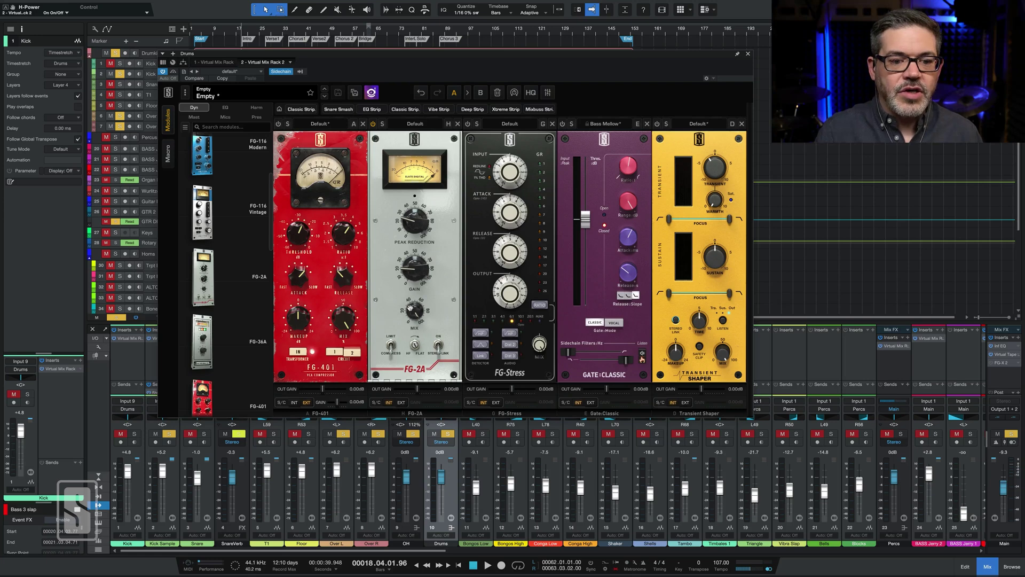
{"action": "key", "text": "space"}
{"action": "left_click_drag", "start_coordinate": [420, 228], "coordinate": [431, 179]}
Key FG-2A from the external sidechain and settle Peak Reduction at 30.1 after trying 43.5.
{"action": "left_click", "coordinate": [401, 402]}
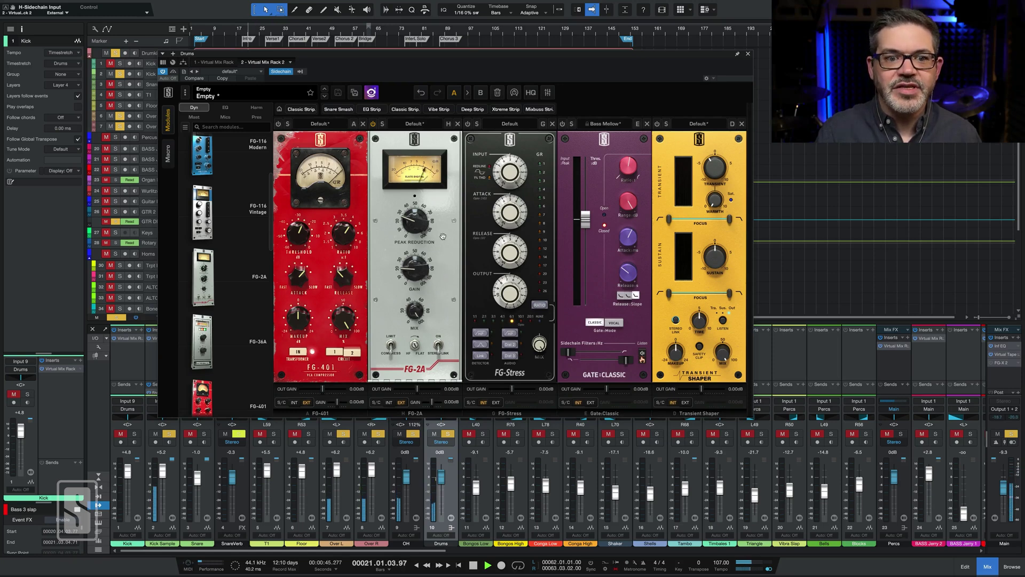
{"action": "mouse_move", "coordinate": [419, 216]}
{"action": "left_click_drag", "start_coordinate": [419, 216], "coordinate": [421, 199]}
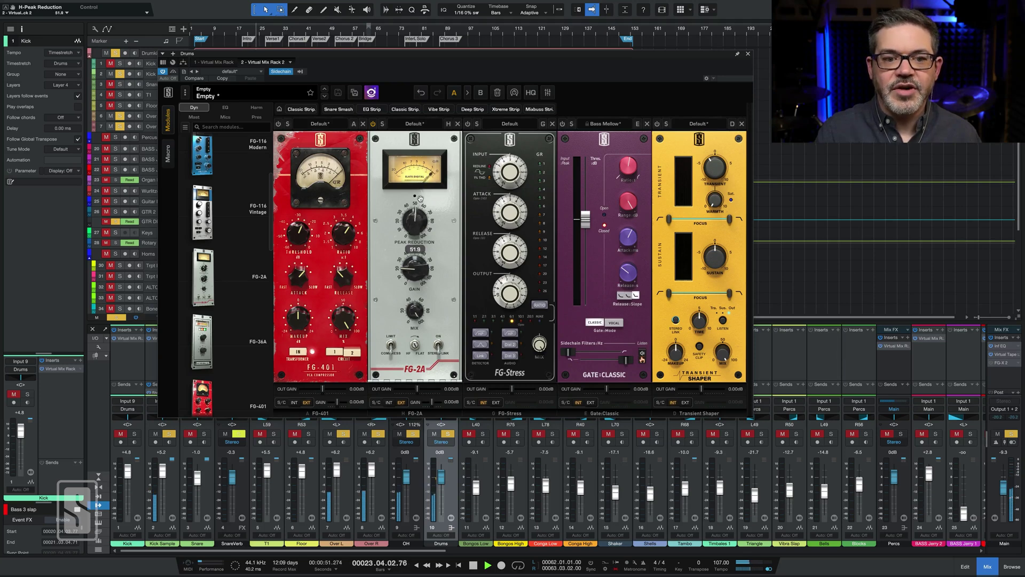
{"action": "left_click_drag", "start_coordinate": [420, 200], "coordinate": [420, 224]}
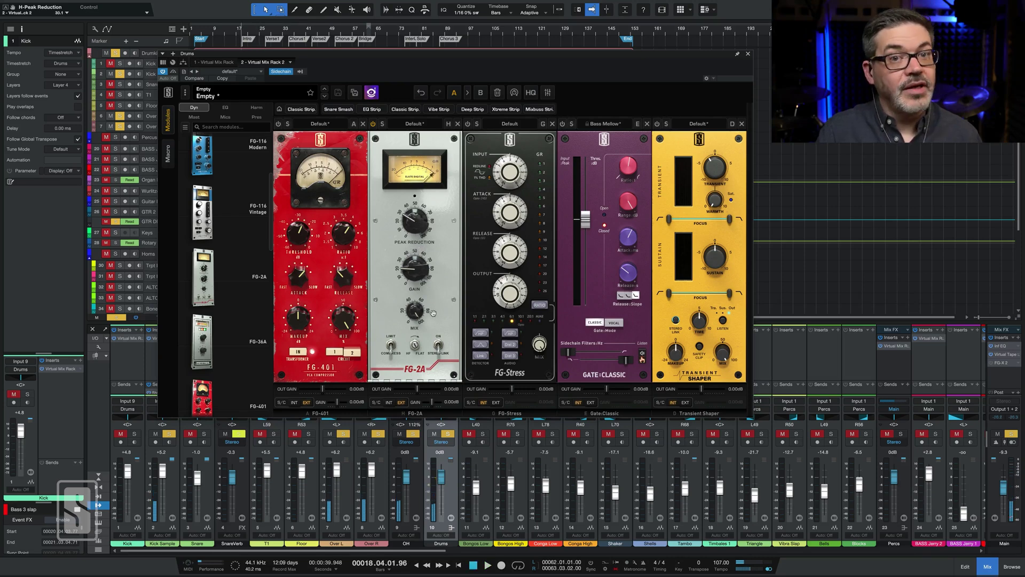
Stop playback, switch off FG-2A and switch on FG-Stress.
{"action": "key", "text": "space"}
{"action": "left_click", "coordinate": [373, 123]}
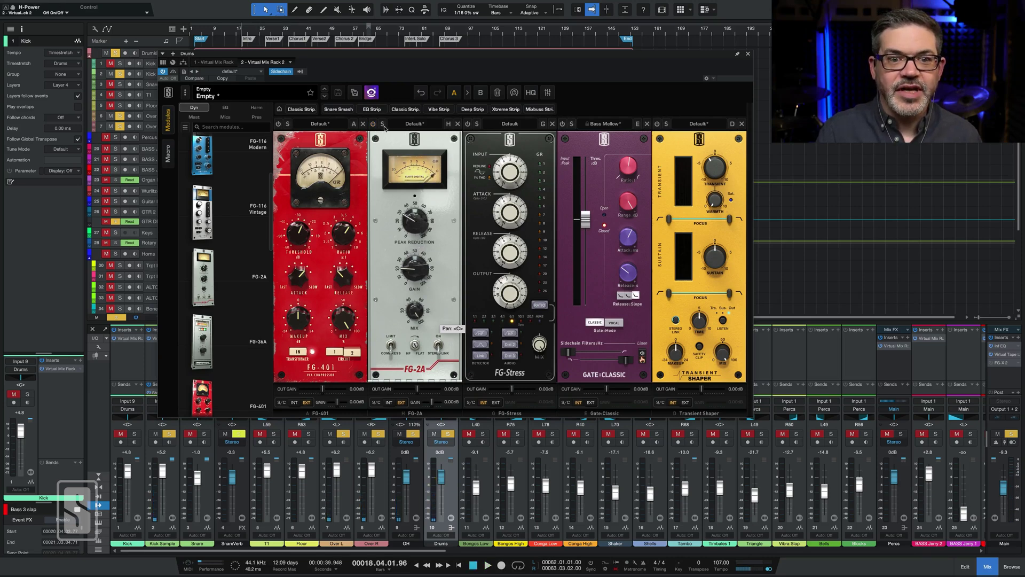
{"action": "left_click", "coordinate": [467, 124]}
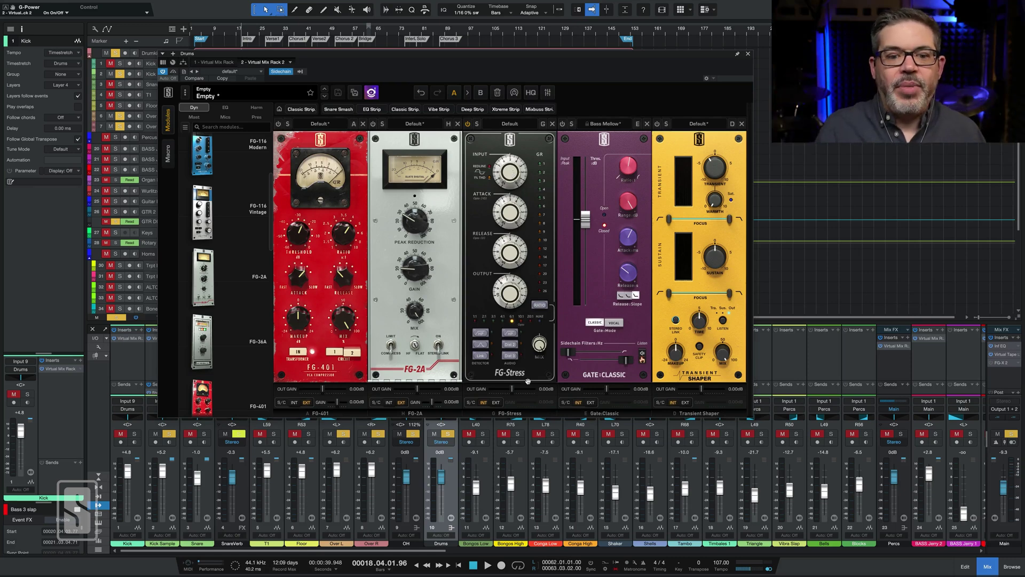
Set FG-Stress to internal sidechain and lower its Input to 5.00 while the drums play.
{"action": "left_click", "coordinate": [496, 403]}
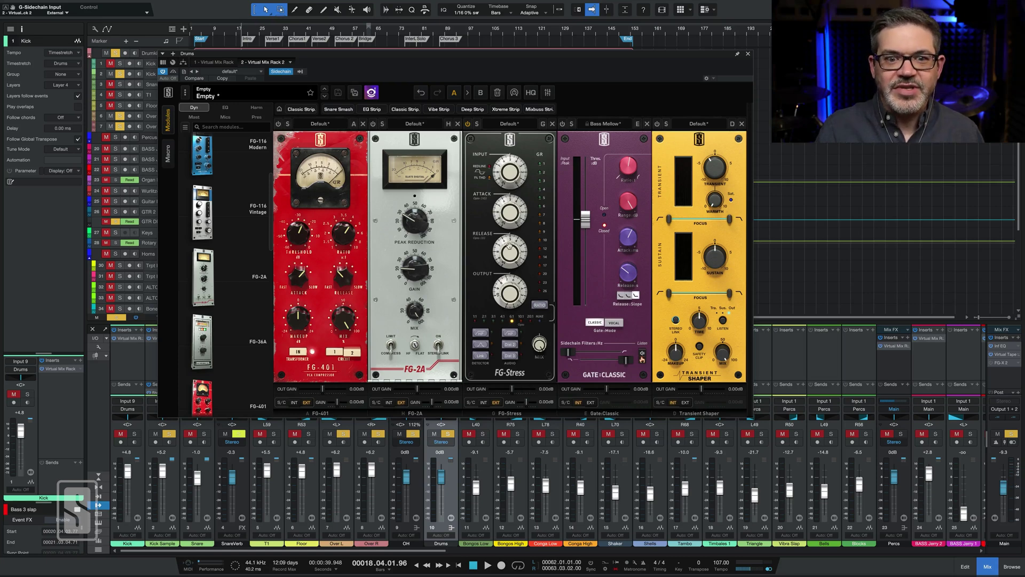
{"action": "left_click", "coordinate": [483, 402]}
{"action": "key", "text": "space"}
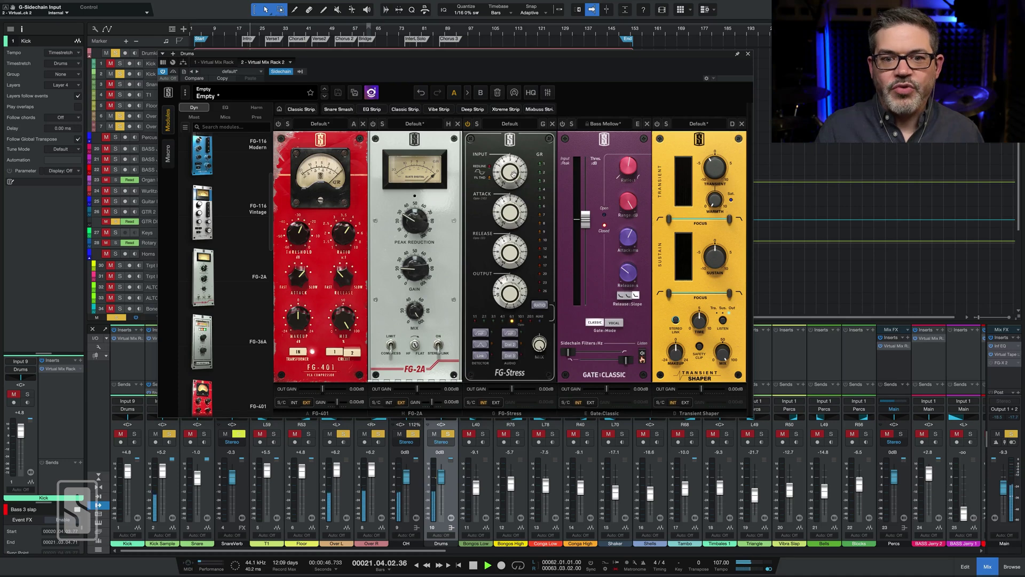
{"action": "left_click_drag", "start_coordinate": [513, 171], "coordinate": [516, 161]}
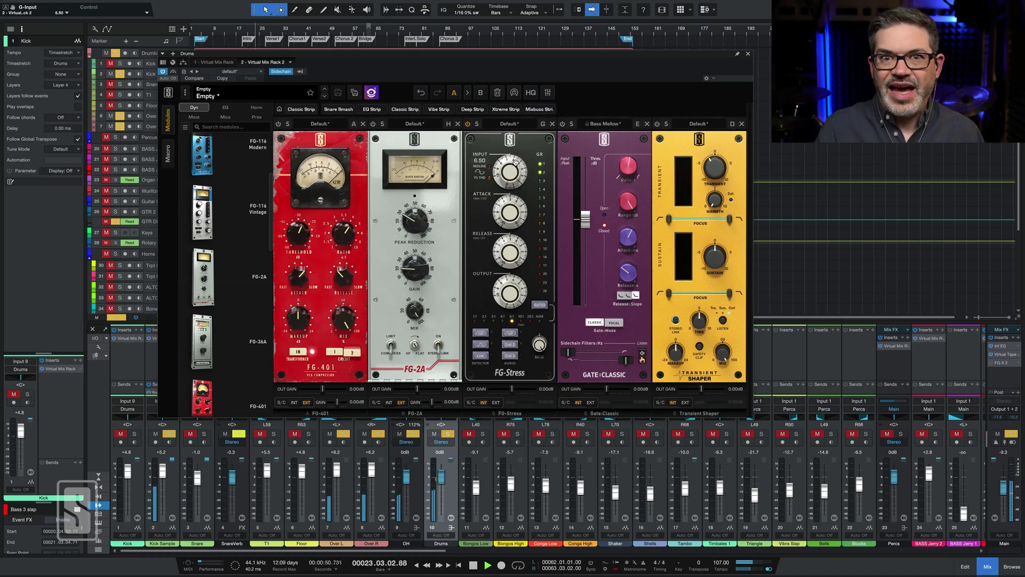
{"action": "left_click_drag", "start_coordinate": [516, 161], "coordinate": [508, 182]}
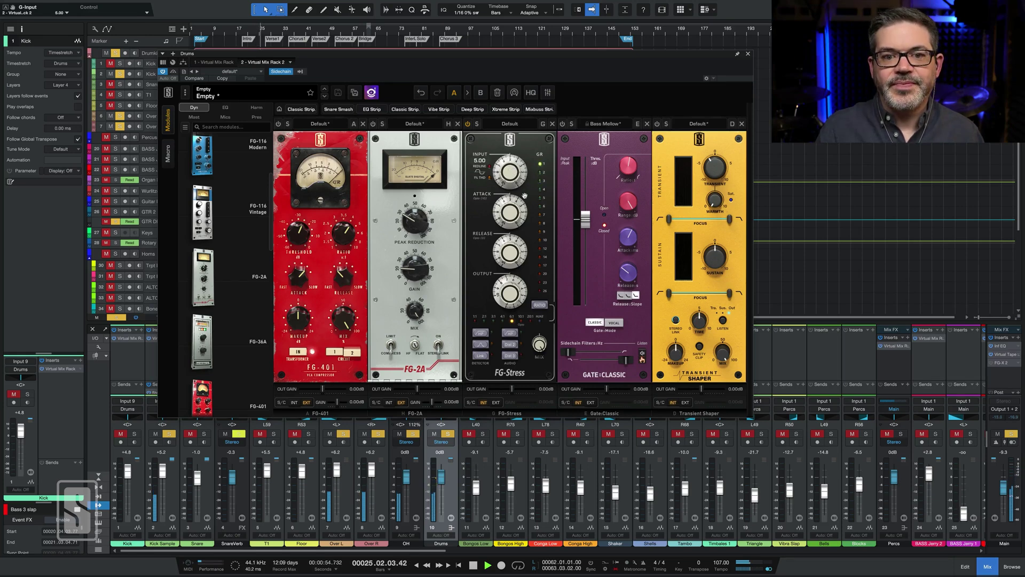
Key FG-Stress from the external kick sidechain with Input around 4.3 during playback.
{"action": "key", "text": "space"}
{"action": "left_click", "coordinate": [496, 402]}
{"action": "key", "text": "space"}
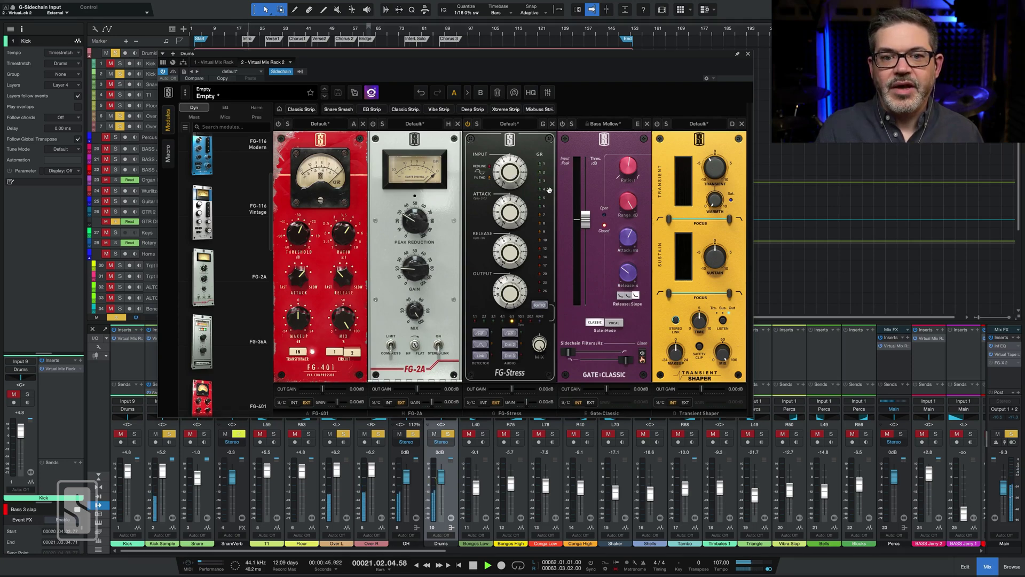
{"action": "mouse_move", "coordinate": [512, 173]}
{"action": "left_mouse_down"}
{"action": "mouse_move", "coordinate": [510, 213]}
{"action": "mouse_move", "coordinate": [515, 161]}
{"action": "mouse_move", "coordinate": [514, 174]}
{"action": "left_mouse_up"}
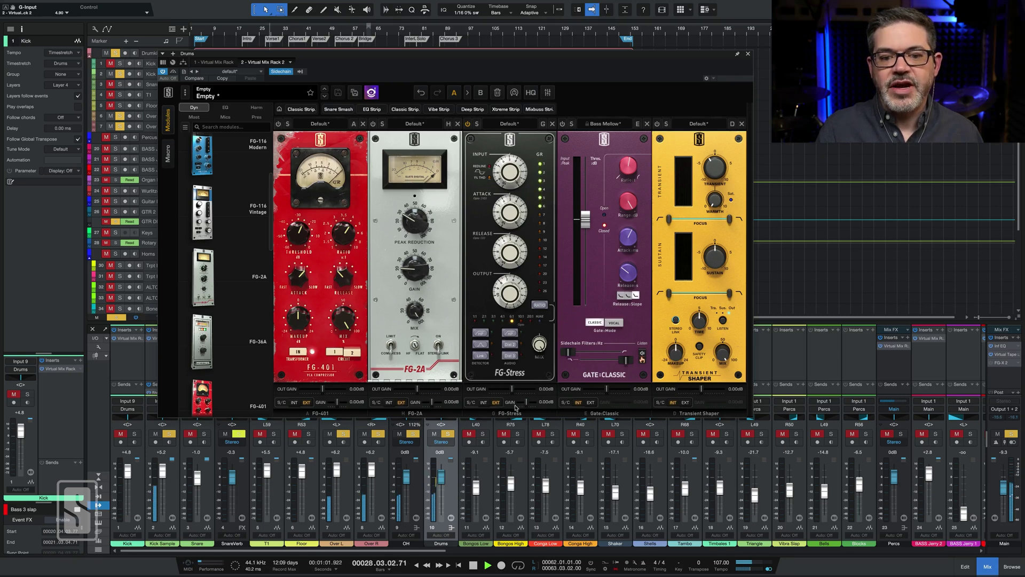
Set the FG-Stress sidechain gain to -2.75 dB, stop playback and toggle the module's power.
{"action": "left_click_drag", "start_coordinate": [526, 406], "coordinate": [524, 407]}
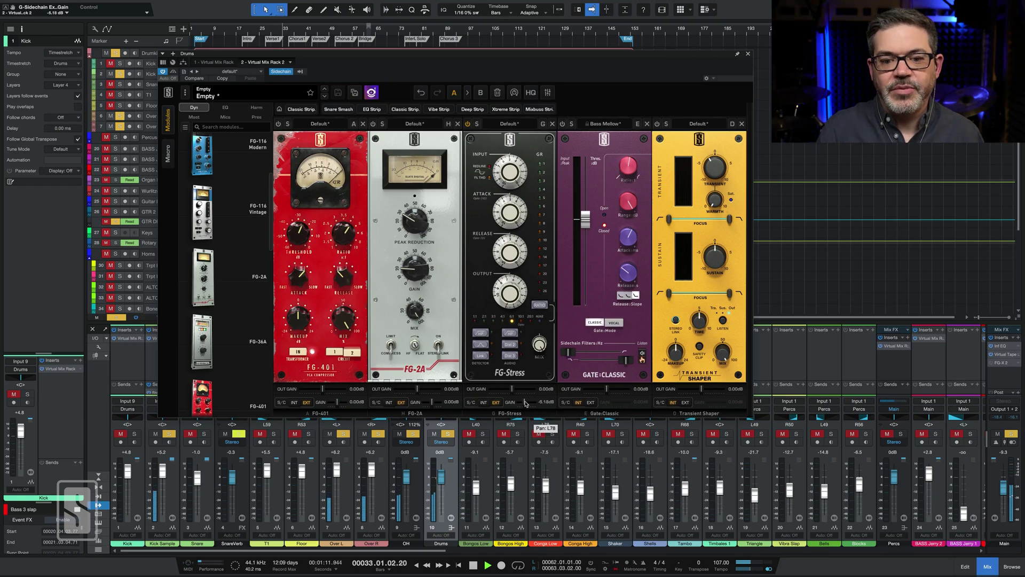
{"action": "scroll", "coordinate": [527, 403], "scroll_direction": "up", "scroll_amount": 3}
{"action": "scroll", "coordinate": [527, 403], "scroll_direction": "down", "scroll_amount": 5}
{"action": "key", "text": "space"}
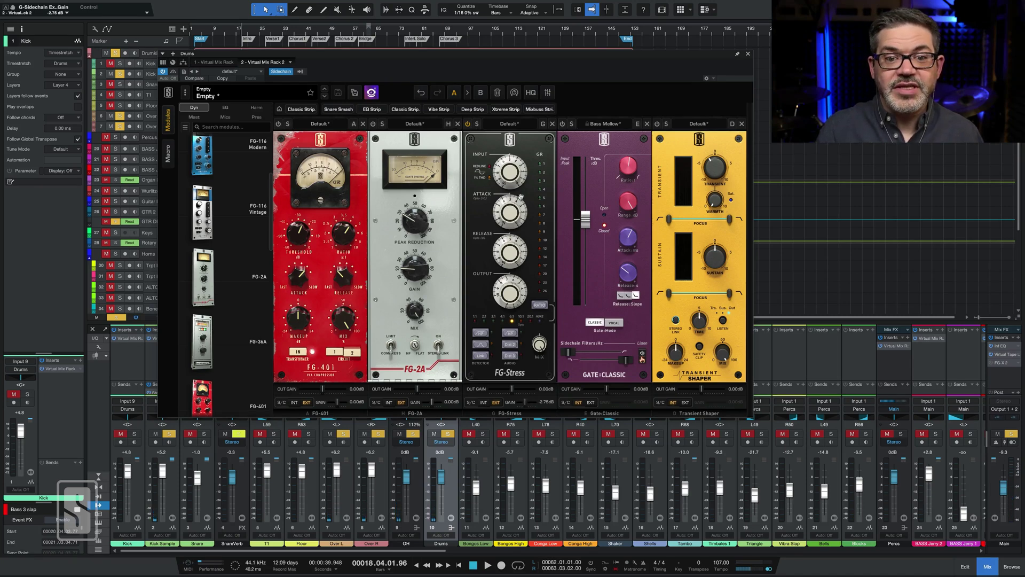
{"action": "left_click", "coordinate": [467, 123]}
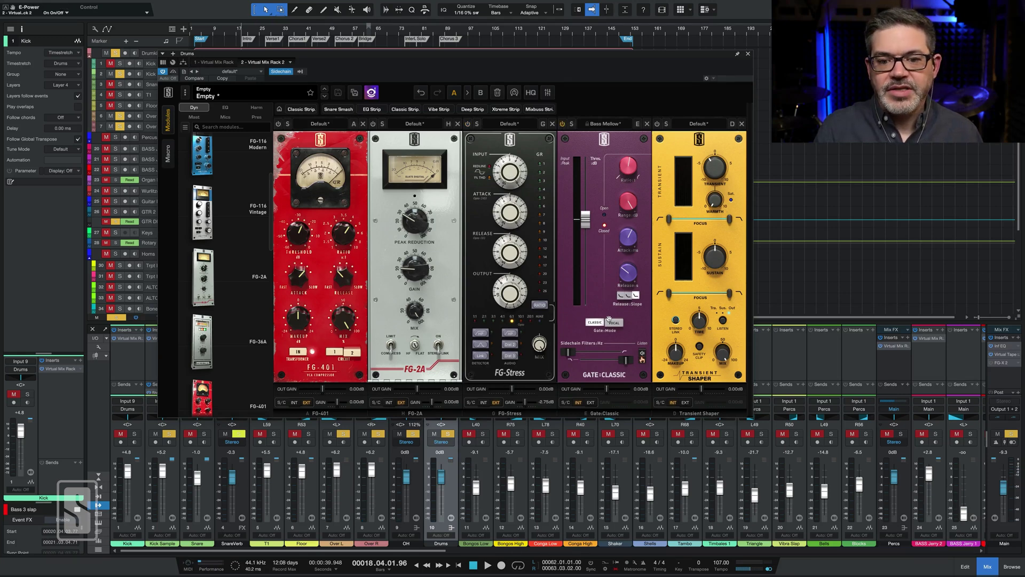
Key the Gate from the external sidechain and lower its threshold to about -31.9 dB.
{"action": "key", "text": "space"}
{"action": "left_click", "coordinate": [591, 403]}
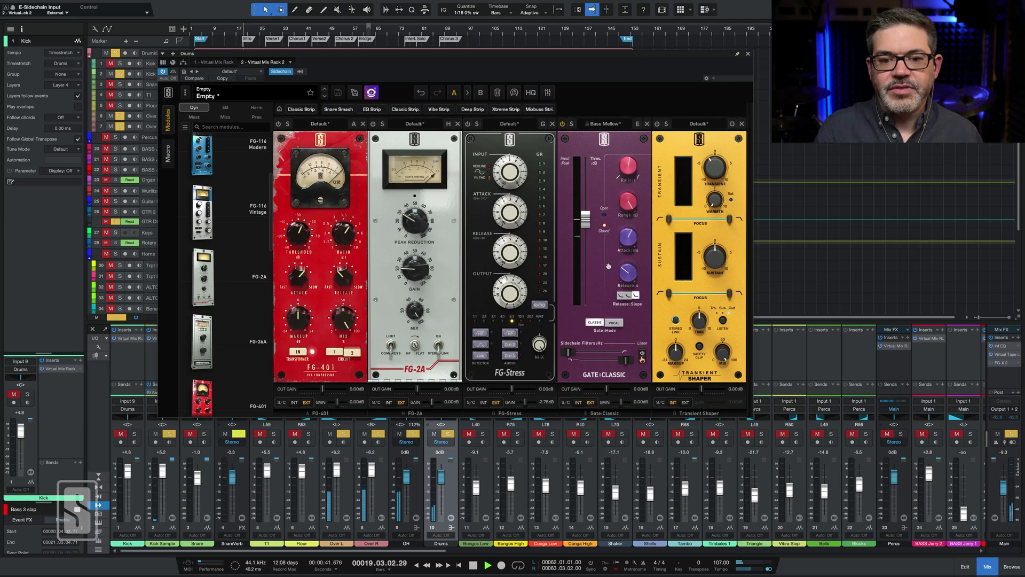
{"action": "mouse_move", "coordinate": [587, 220]}
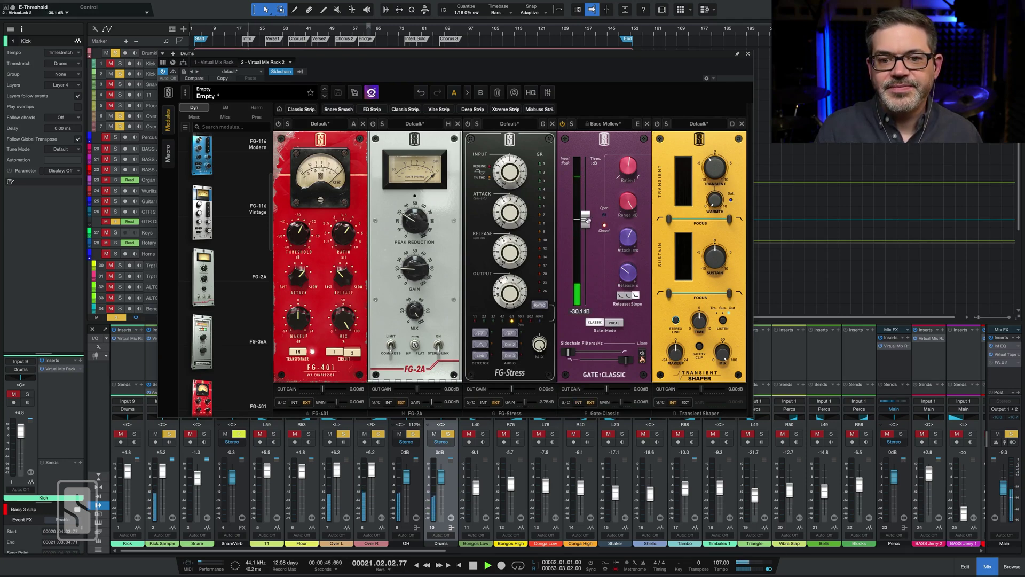
{"action": "scroll", "coordinate": [587, 220], "scroll_direction": "down", "scroll_amount": 2}
Stop playback, switch on the Transient Shaper and key it from the external sidechain.
{"action": "key", "text": "space"}
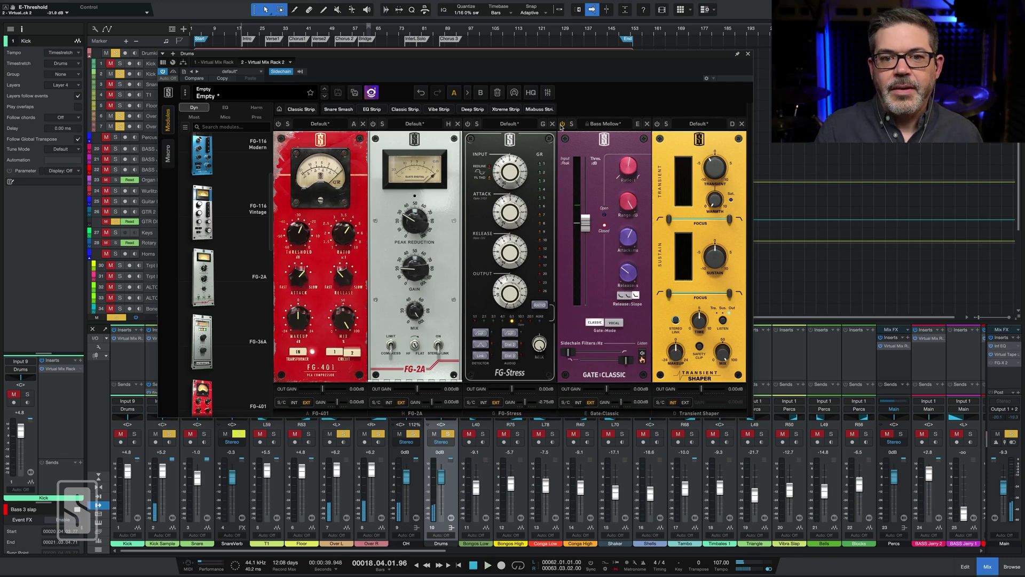
{"action": "left_click", "coordinate": [657, 124]}
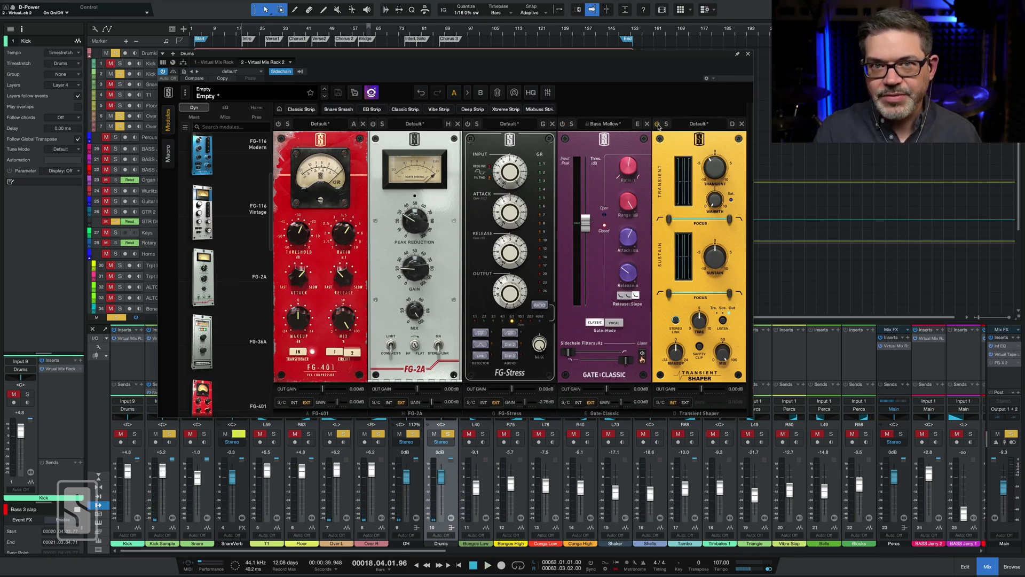
{"action": "left_click", "coordinate": [685, 403]}
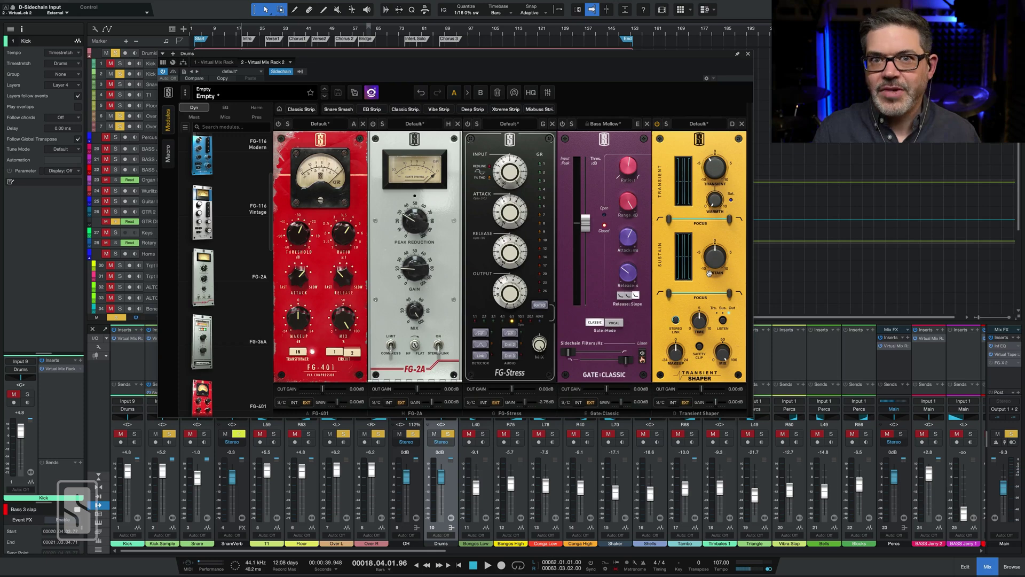
Set Transient Shaper transient to about 3.9, time 1.13 and sustain about -7 while playing.
{"action": "key", "text": "space"}
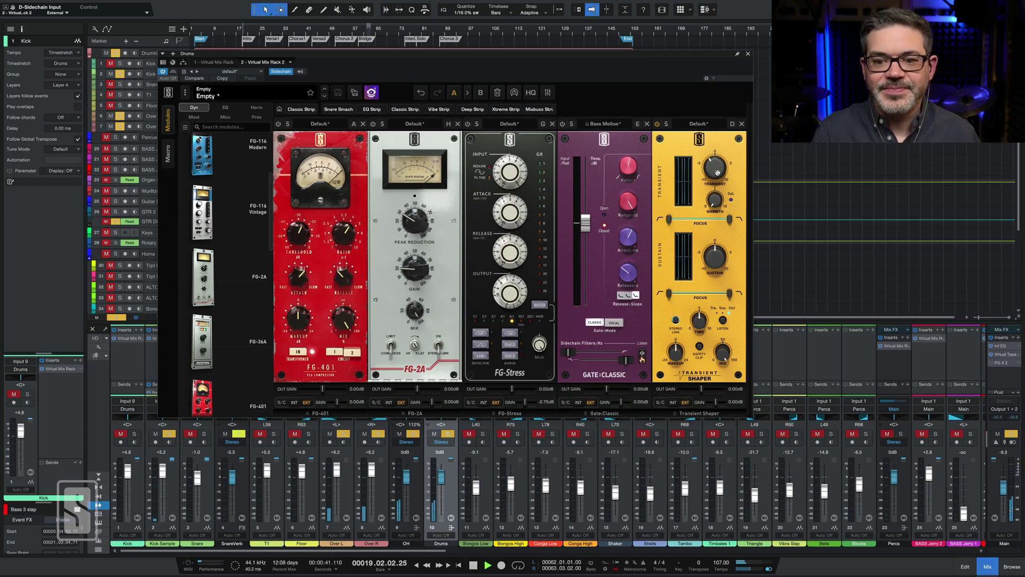
{"action": "left_click_drag", "start_coordinate": [717, 171], "coordinate": [714, 185]}
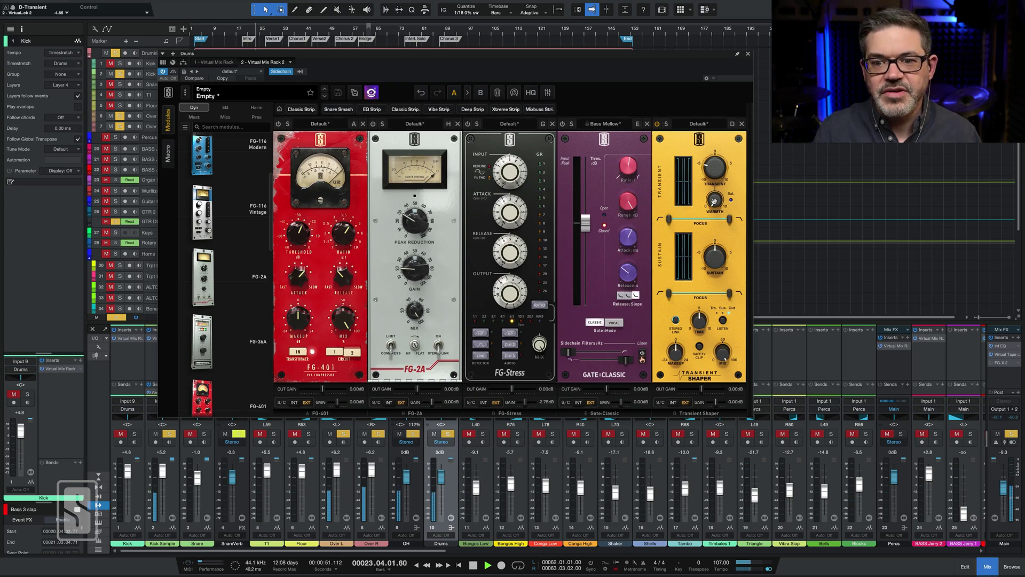
{"action": "left_click_drag", "start_coordinate": [716, 171], "coordinate": [717, 186]}
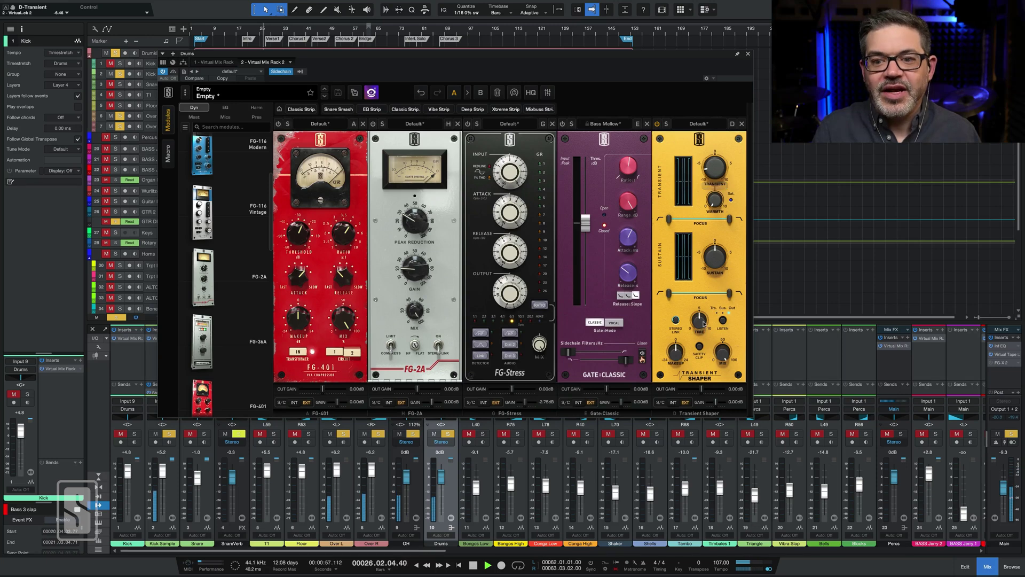
{"action": "left_click_drag", "start_coordinate": [701, 330], "coordinate": [691, 374]}
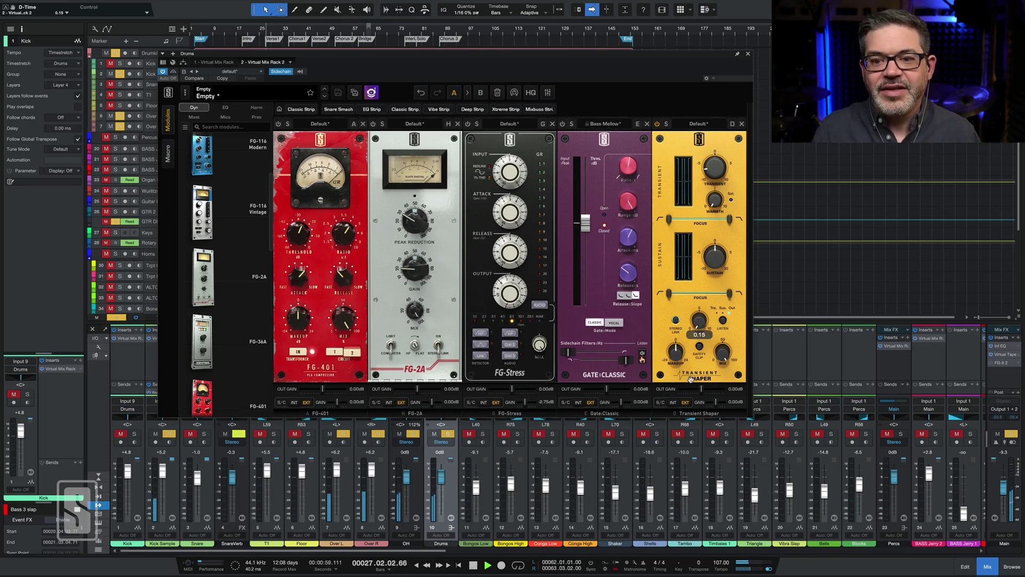
{"action": "left_click_drag", "start_coordinate": [715, 169], "coordinate": [715, 160]}
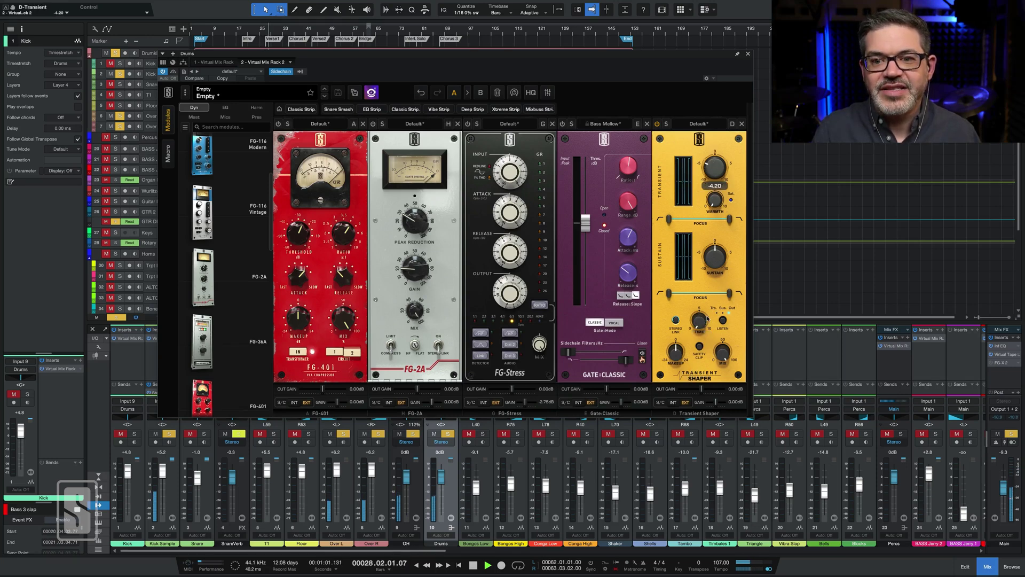
{"action": "mouse_move", "coordinate": [706, 316]}
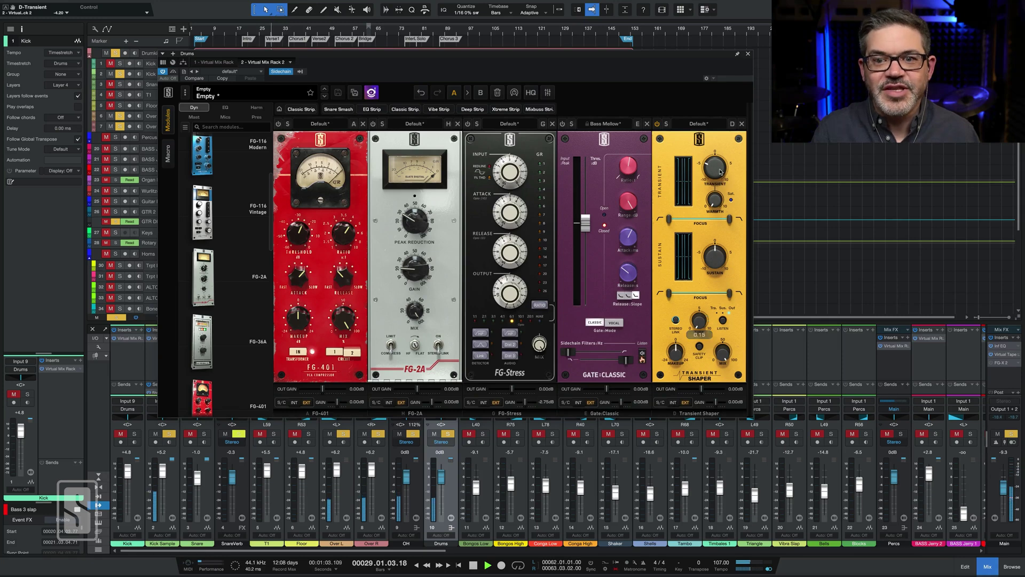
{"action": "left_click_drag", "start_coordinate": [715, 171], "coordinate": [721, 105]}
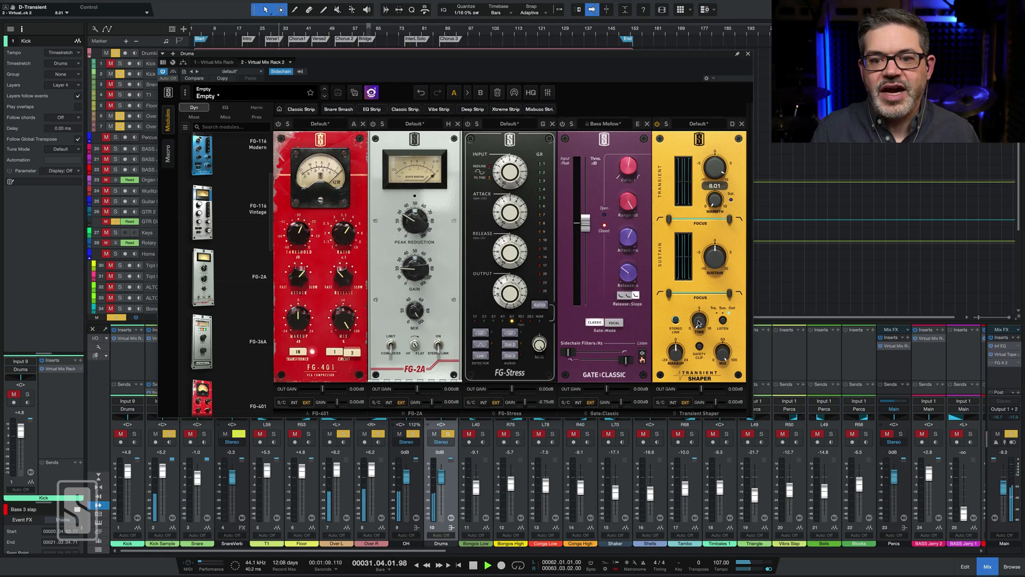
{"action": "mouse_move", "coordinate": [699, 320]}
{"action": "left_mouse_down"}
{"action": "mouse_move", "coordinate": [699, 302]}
{"action": "mouse_move", "coordinate": [697, 332]}
{"action": "left_mouse_up"}
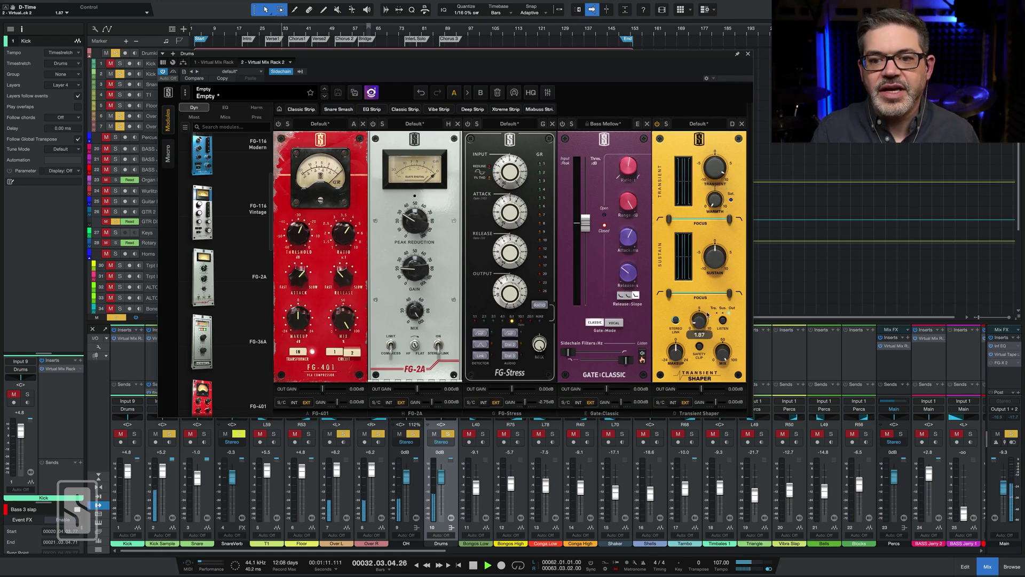
{"action": "left_click_drag", "start_coordinate": [714, 258], "coordinate": [712, 301]}
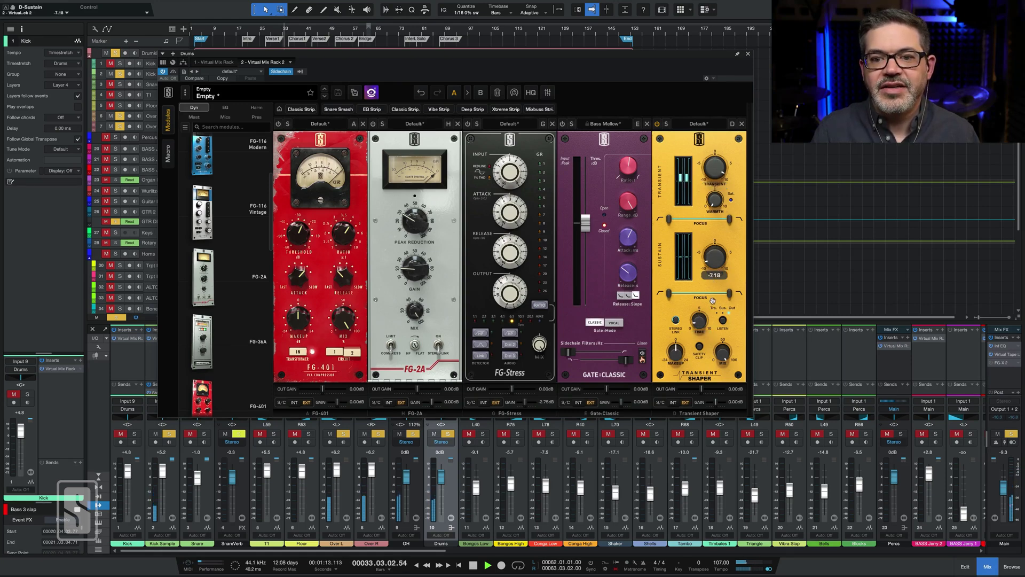
Move the transient focus top to 1.78 kHz and the sustain focus low cut to 716 Hz.
{"action": "scroll", "coordinate": [717, 260], "scroll_direction": "down", "scroll_amount": 1}
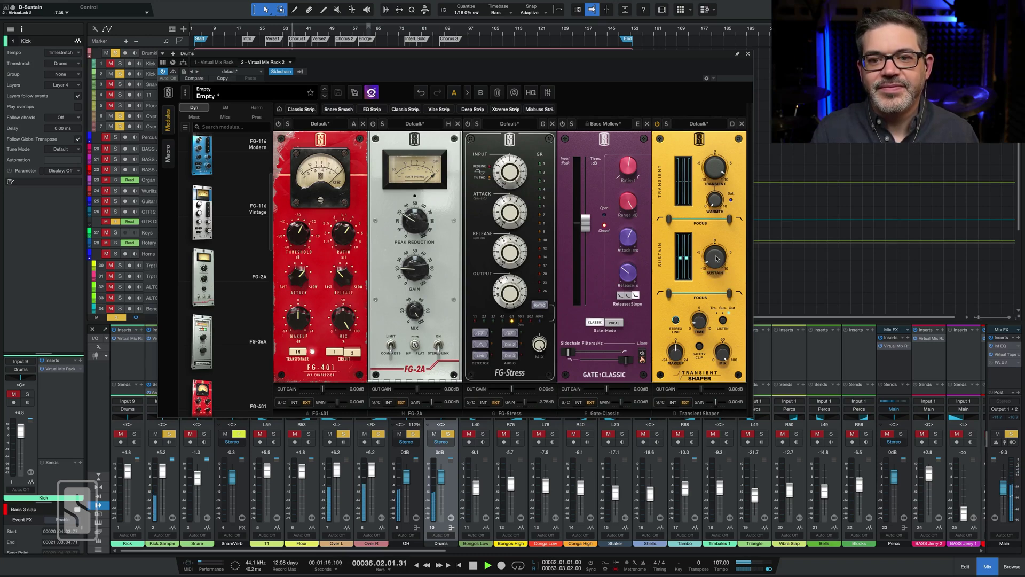
{"action": "left_click_drag", "start_coordinate": [730, 220], "coordinate": [695, 225]}
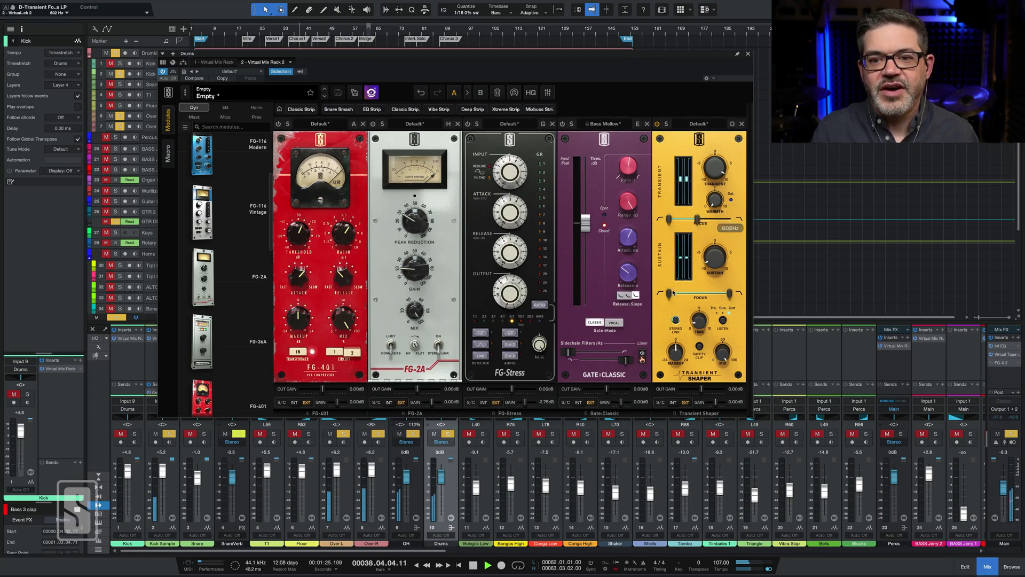
{"action": "left_click_drag", "start_coordinate": [668, 293], "coordinate": [698, 293]}
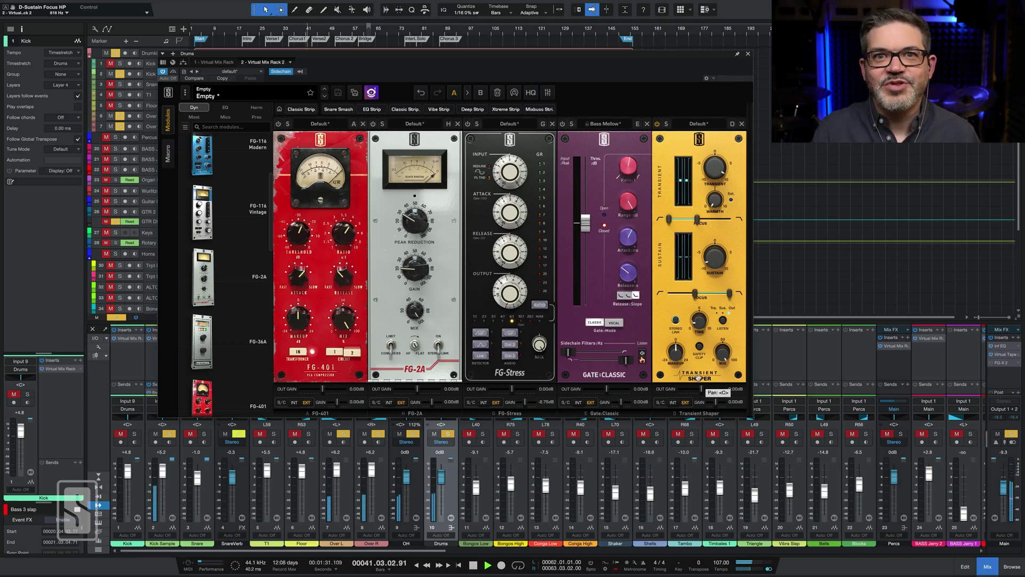
Restart playback, try a lower Transient Shaper sidechain gain, then reset it to 0 dB.
{"action": "key", "text": "space"}
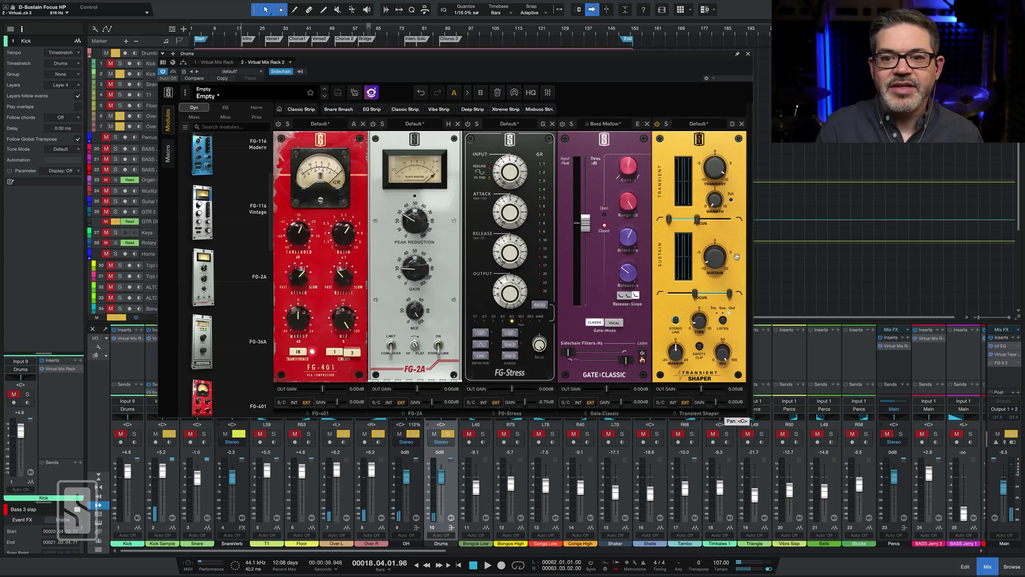
{"action": "key", "text": "space"}
{"action": "left_click_drag", "start_coordinate": [724, 403], "coordinate": [715, 404]}
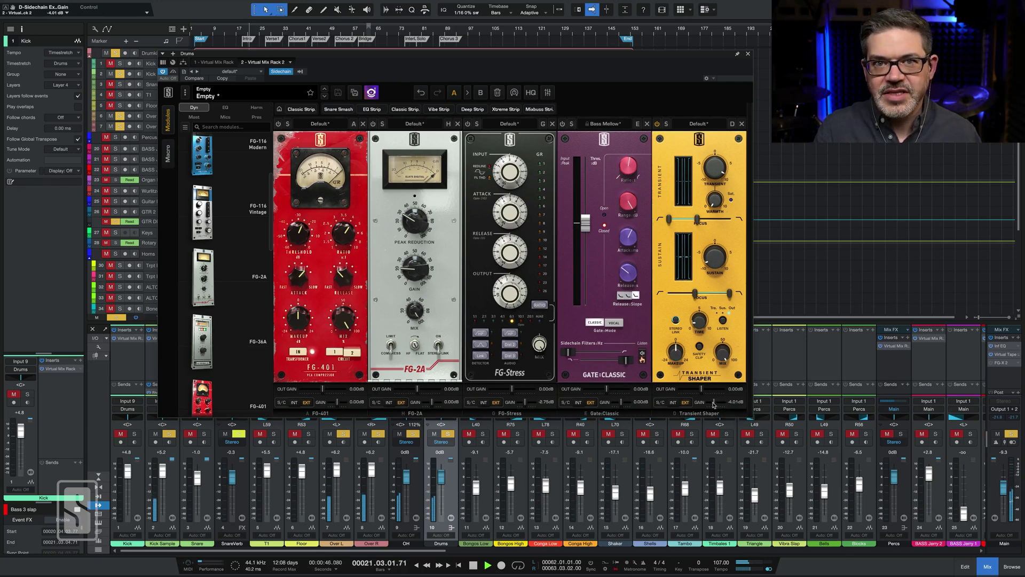
{"action": "double_click", "coordinate": [714, 405]}
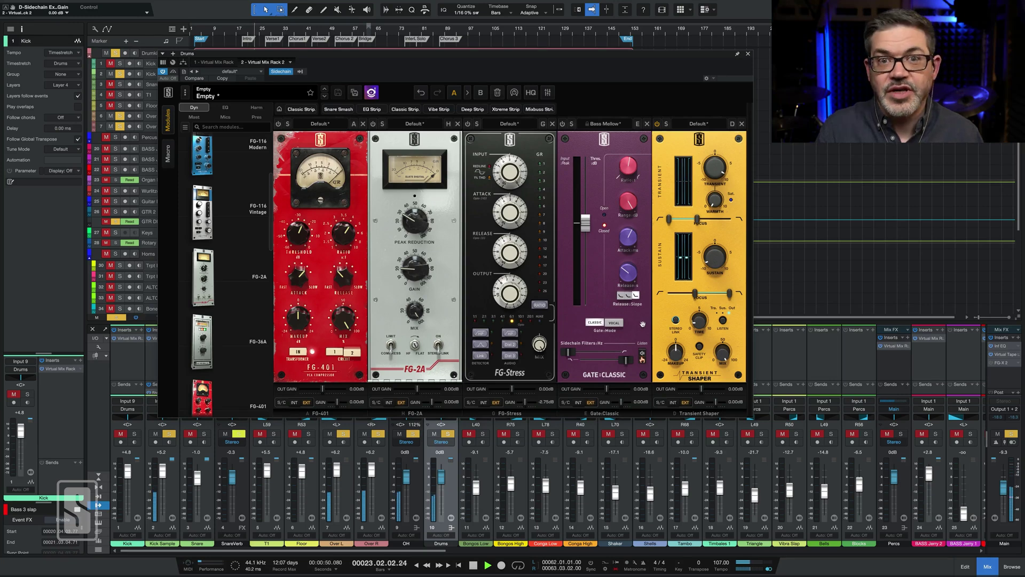
Lower FG-2A out gain to -6.61 dB, then set FG-Stress Output to 7.00 and out gain to about -10.5 dB.
{"action": "key", "text": "space"}
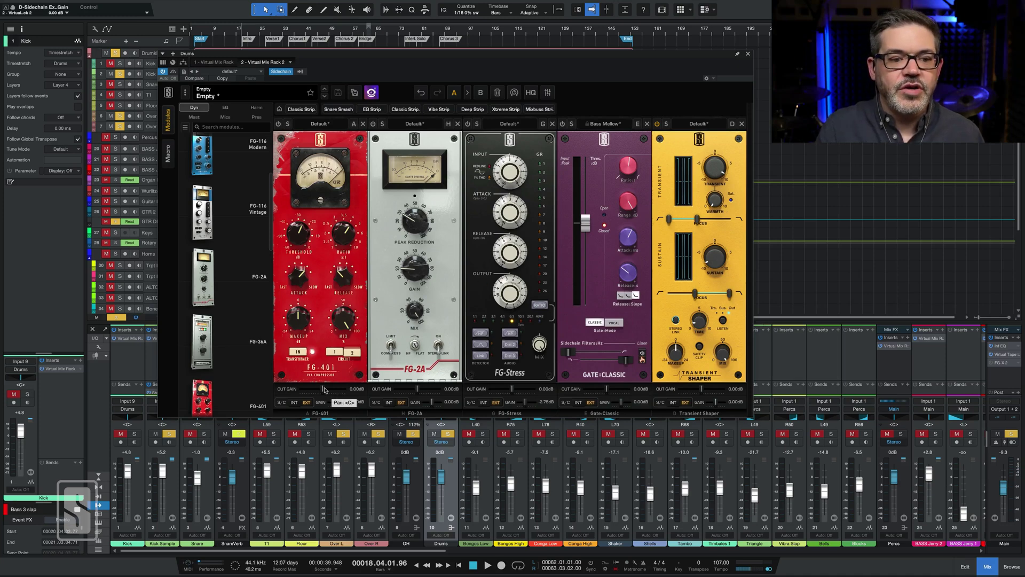
{"action": "left_click_drag", "start_coordinate": [417, 391], "coordinate": [411, 392]}
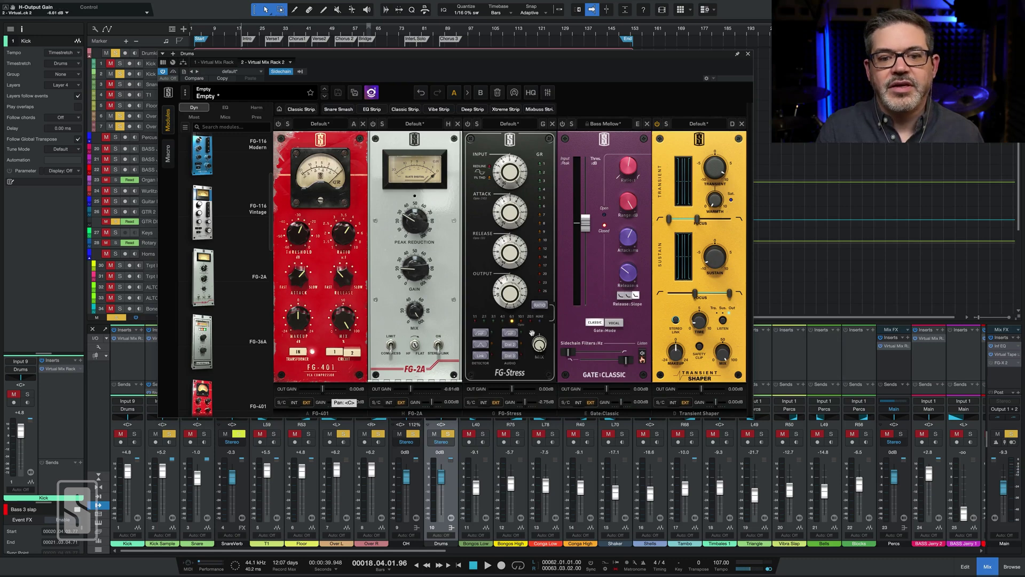
{"action": "left_click", "coordinate": [468, 125]}
{"action": "key", "text": "space"}
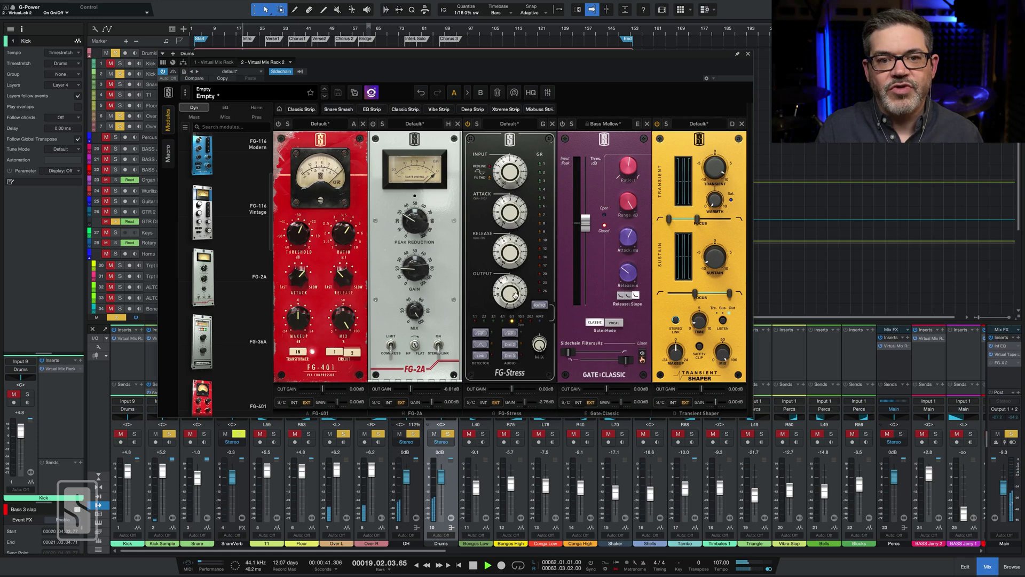
{"action": "left_click_drag", "start_coordinate": [514, 294], "coordinate": [518, 273]}
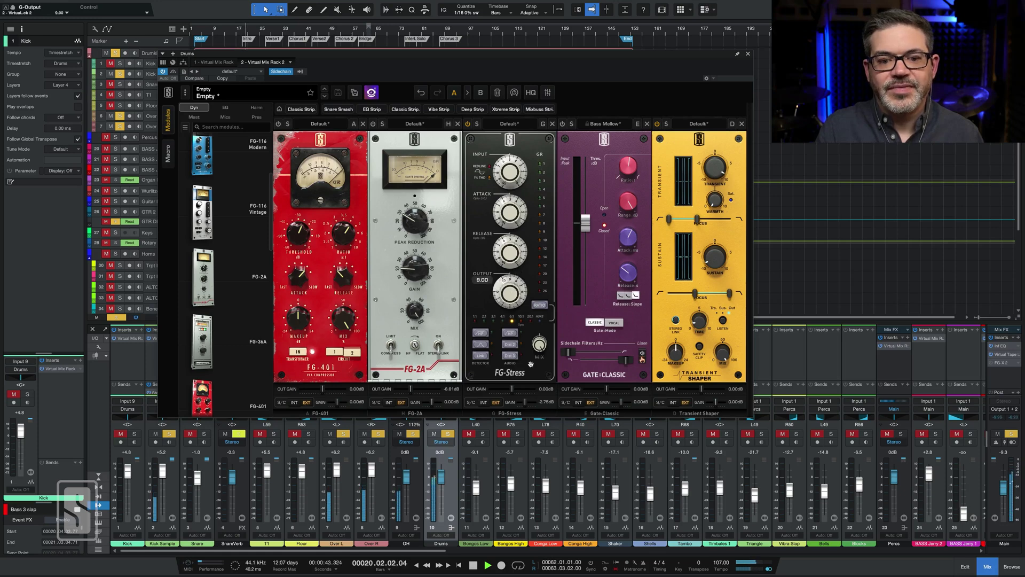
{"action": "left_click_drag", "start_coordinate": [513, 391], "coordinate": [502, 393]}
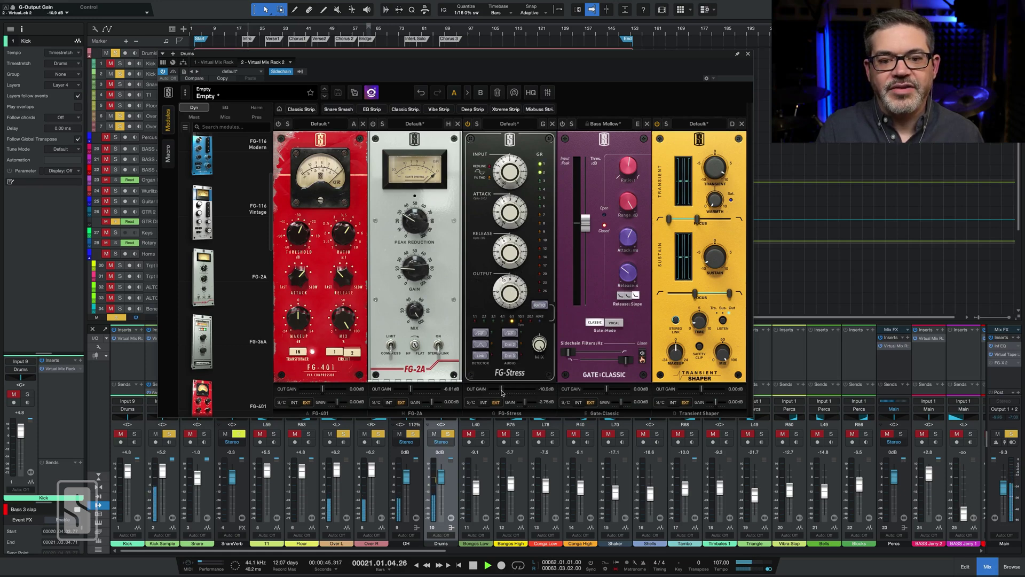
{"action": "left_click", "coordinate": [467, 123]}
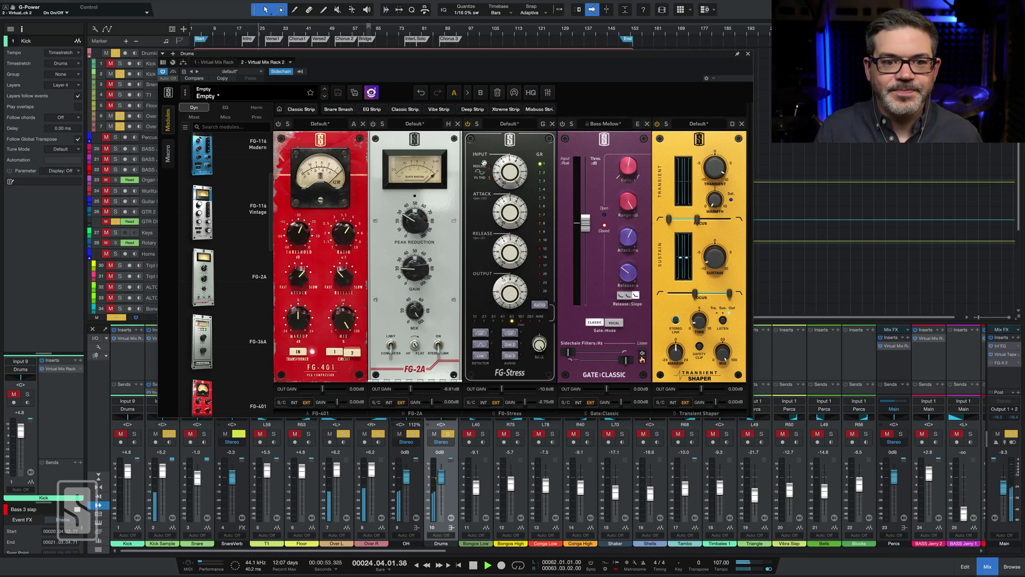
{"action": "key", "text": "space"}
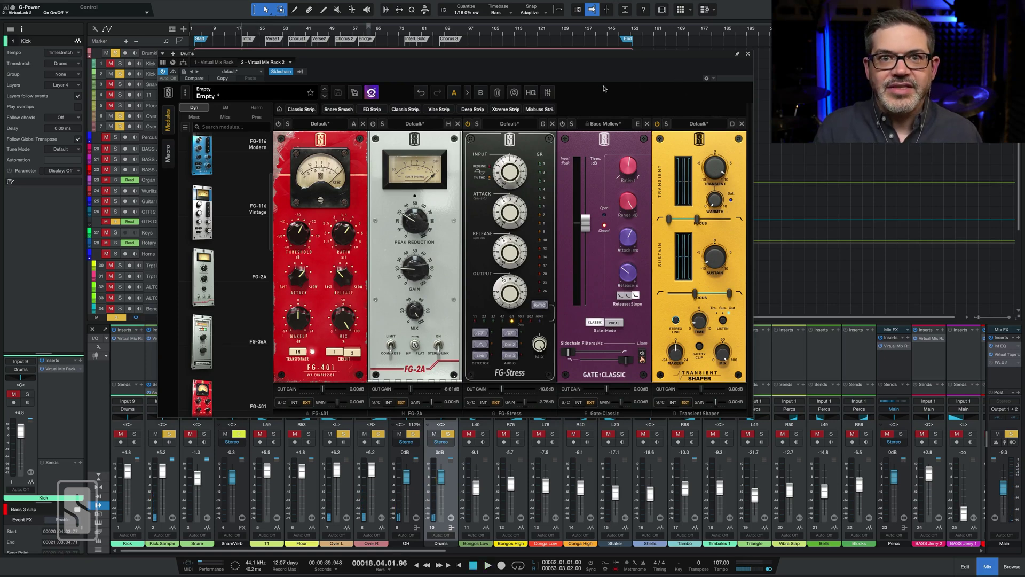
Set the Virtual Mix Rack window scaling to 100%.
{"action": "left_click", "coordinate": [548, 92]}
{"action": "mouse_move", "coordinate": [581, 150]}
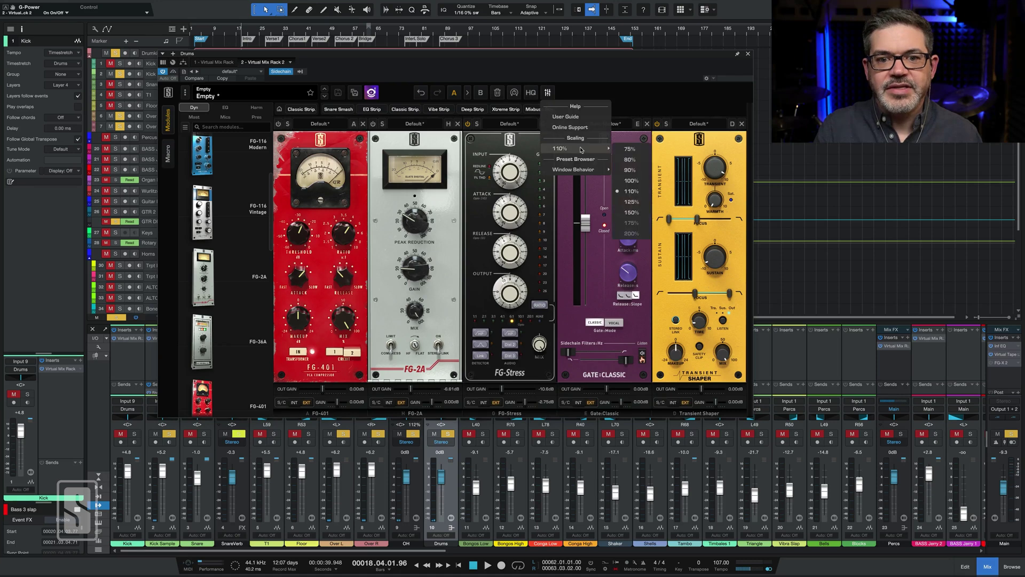
{"action": "left_click", "coordinate": [631, 181]}
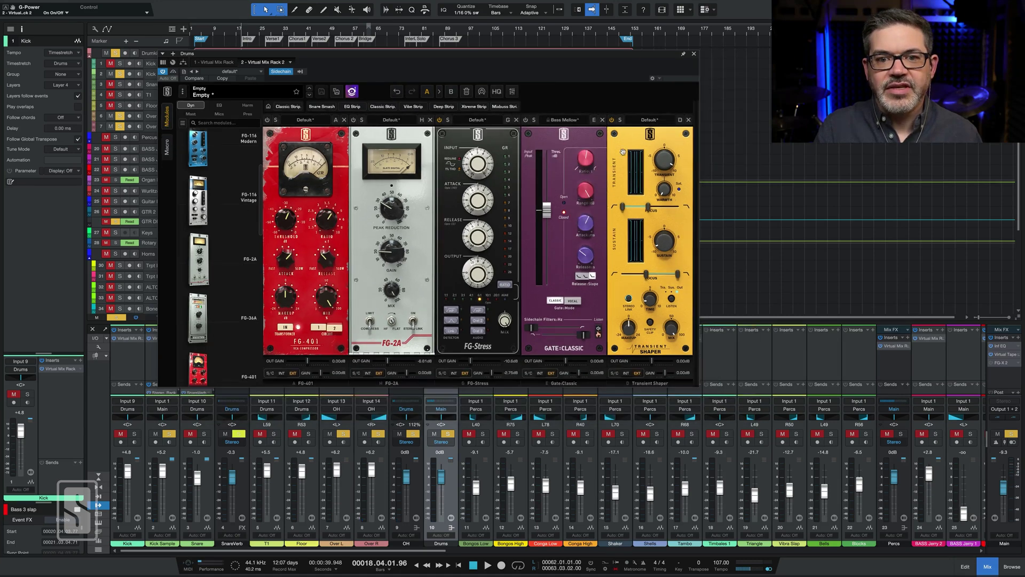
Try 75% scaling, move the window up-left, then enlarge it to 150%.
{"action": "left_click", "coordinate": [513, 92]}
{"action": "mouse_move", "coordinate": [549, 142]}
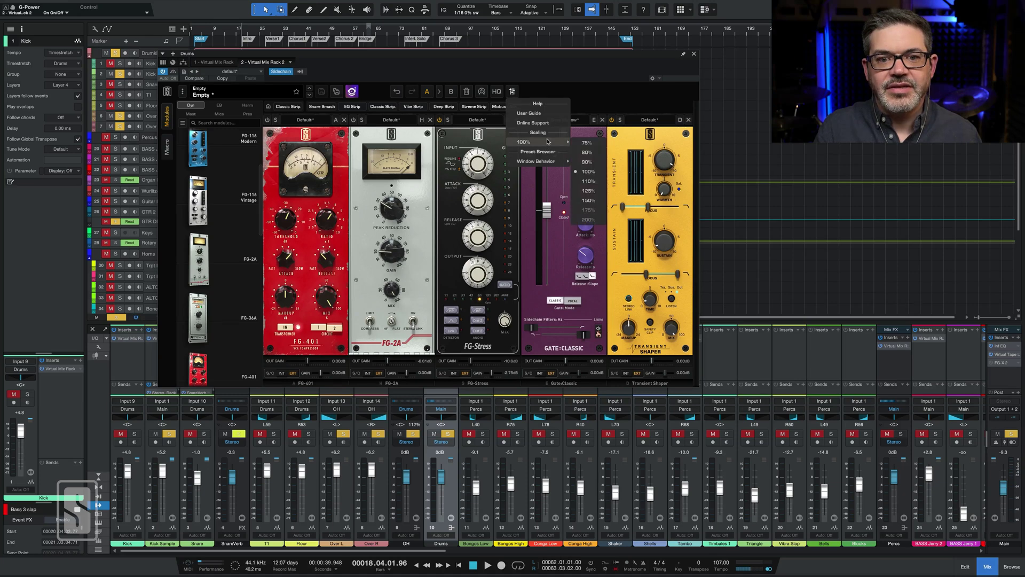
{"action": "left_click", "coordinate": [587, 142]}
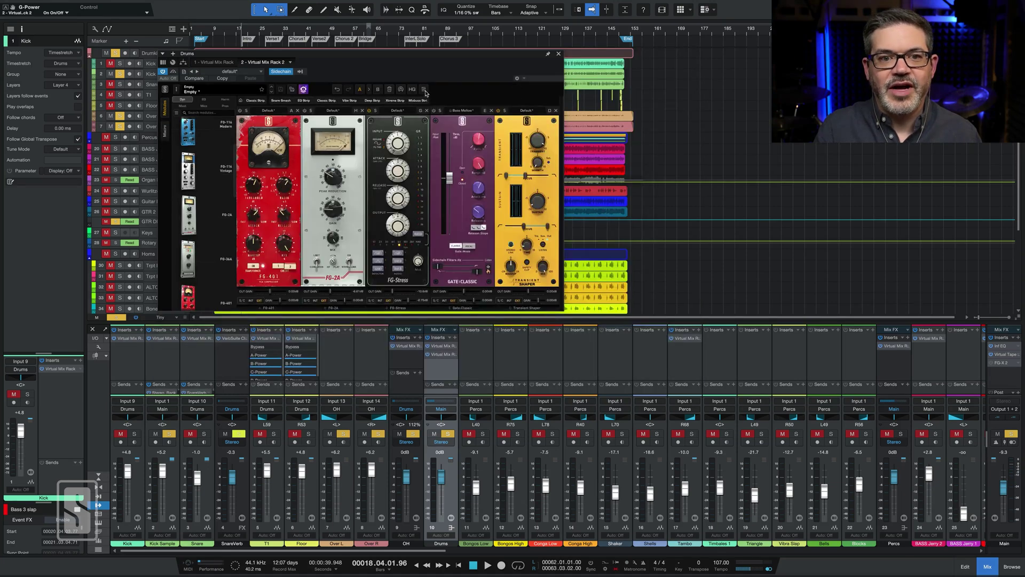
{"action": "left_click_drag", "start_coordinate": [468, 61], "coordinate": [369, 43]}
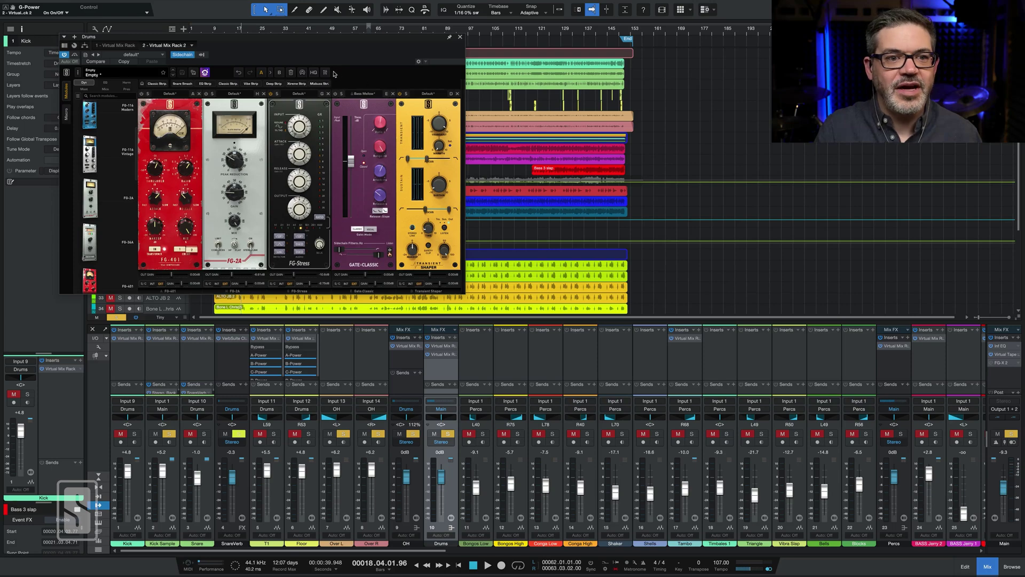
{"action": "left_click", "coordinate": [327, 73]}
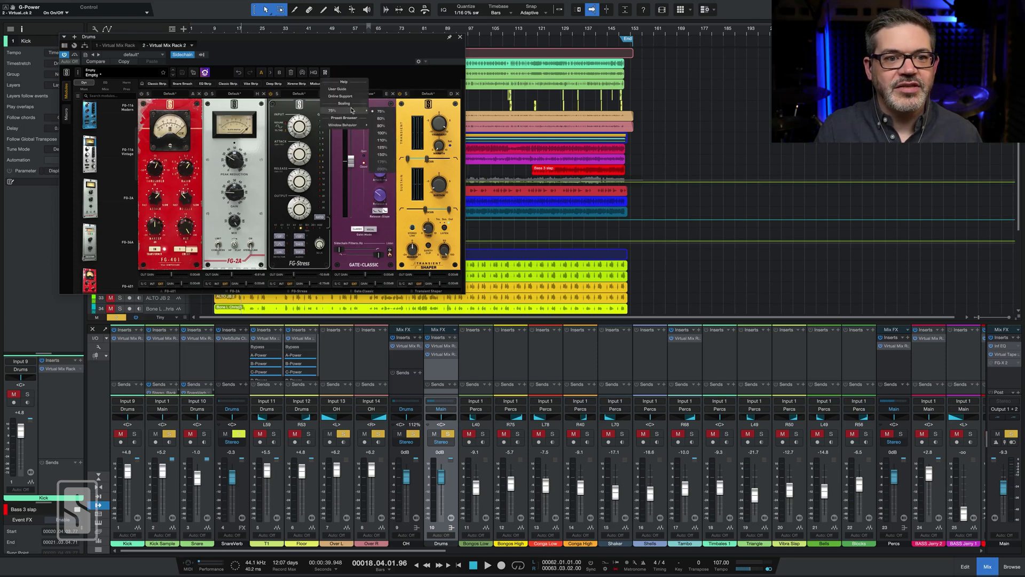
{"action": "left_click", "coordinate": [382, 159]}
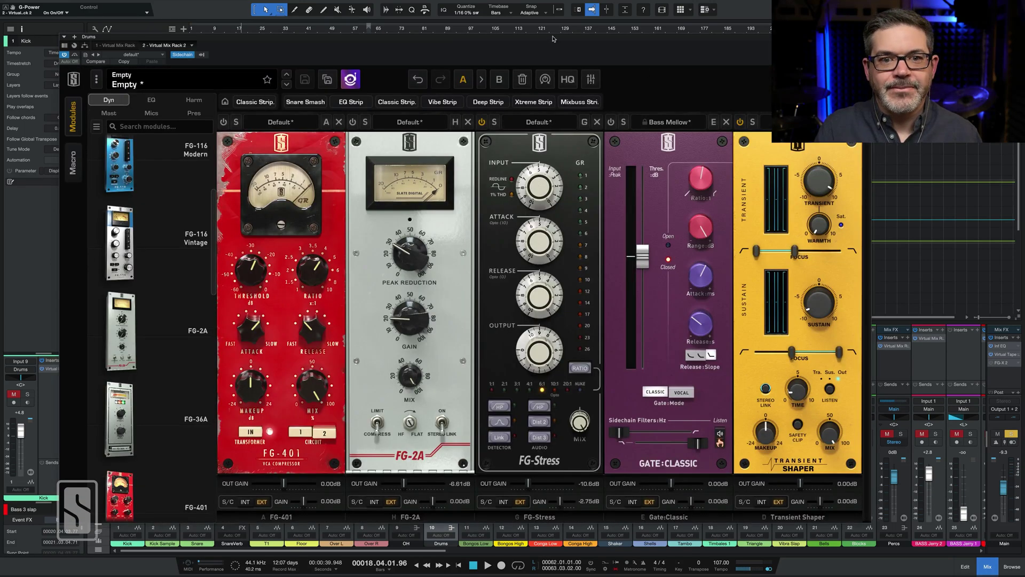
Narrow the plugin window and shift it right, then back left.
{"action": "left_click_drag", "start_coordinate": [550, 40], "coordinate": [529, 40]}
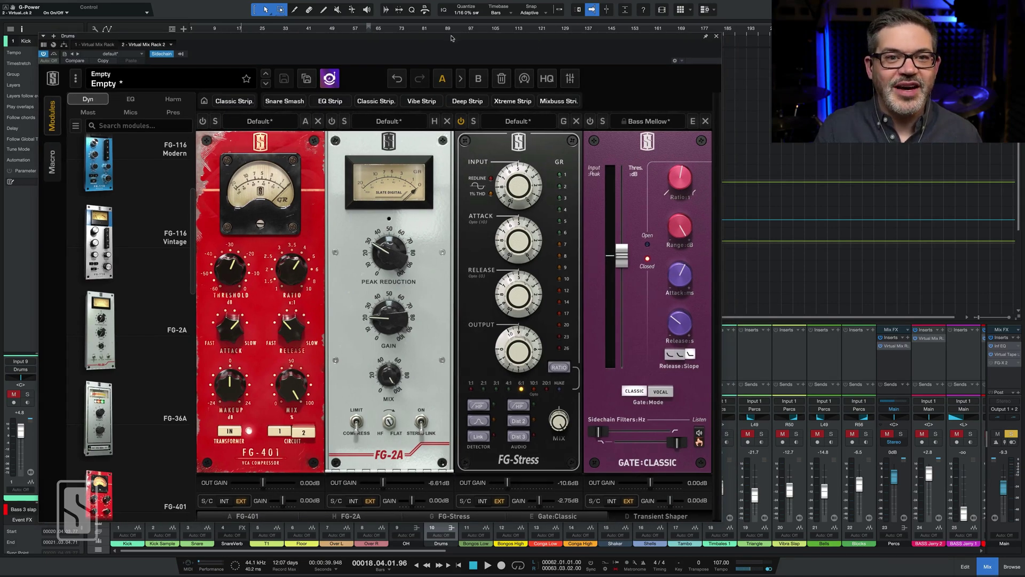
{"action": "left_click_drag", "start_coordinate": [450, 39], "coordinate": [585, 46]}
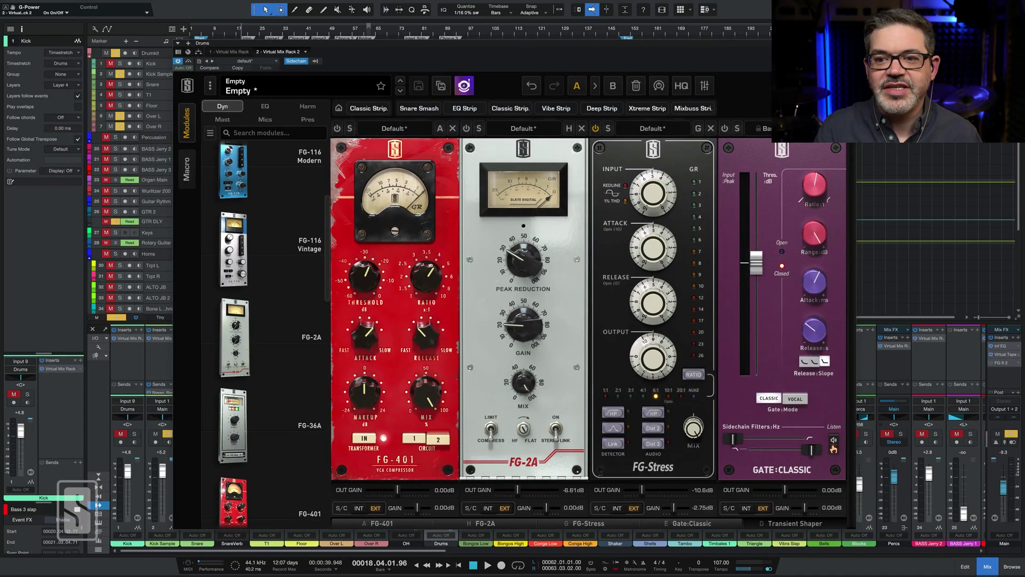
{"action": "left_click_drag", "start_coordinate": [690, 46], "coordinate": [615, 40]}
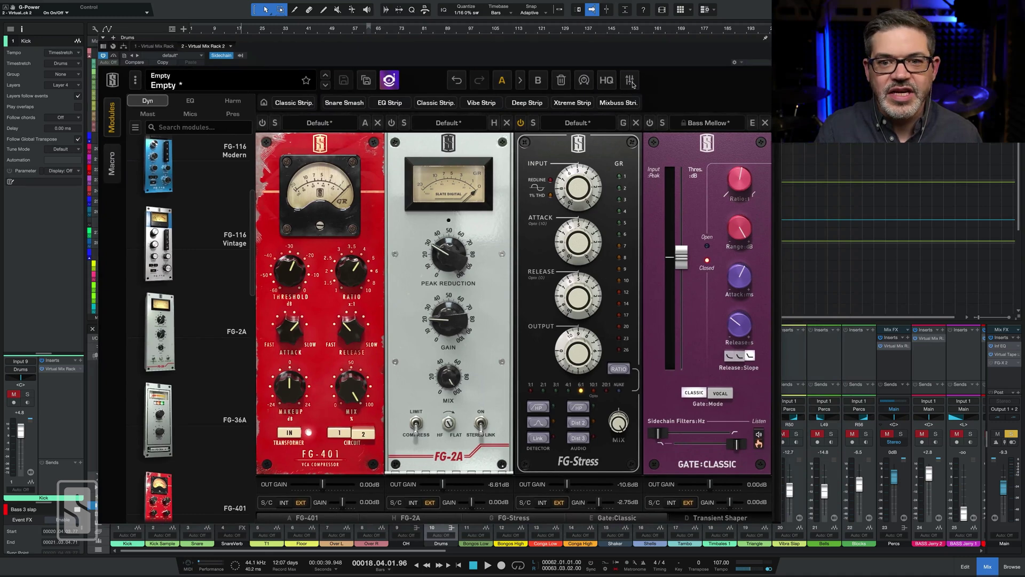
Set the plugin scaling back to 100% and place the window lower-right on screen.
{"action": "left_click", "coordinate": [630, 81]}
{"action": "mouse_move", "coordinate": [648, 157]}
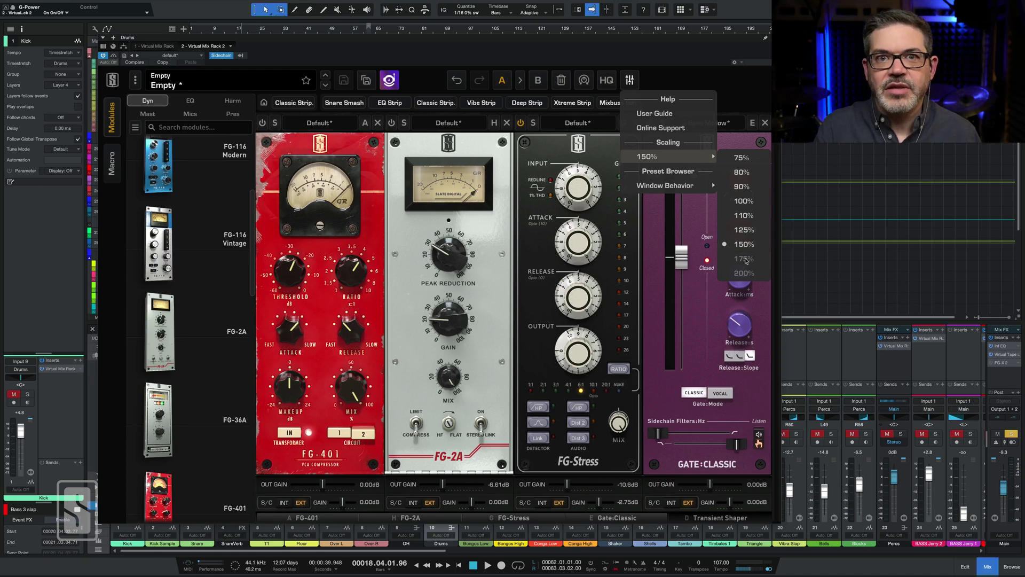
{"action": "left_click", "coordinate": [743, 200]}
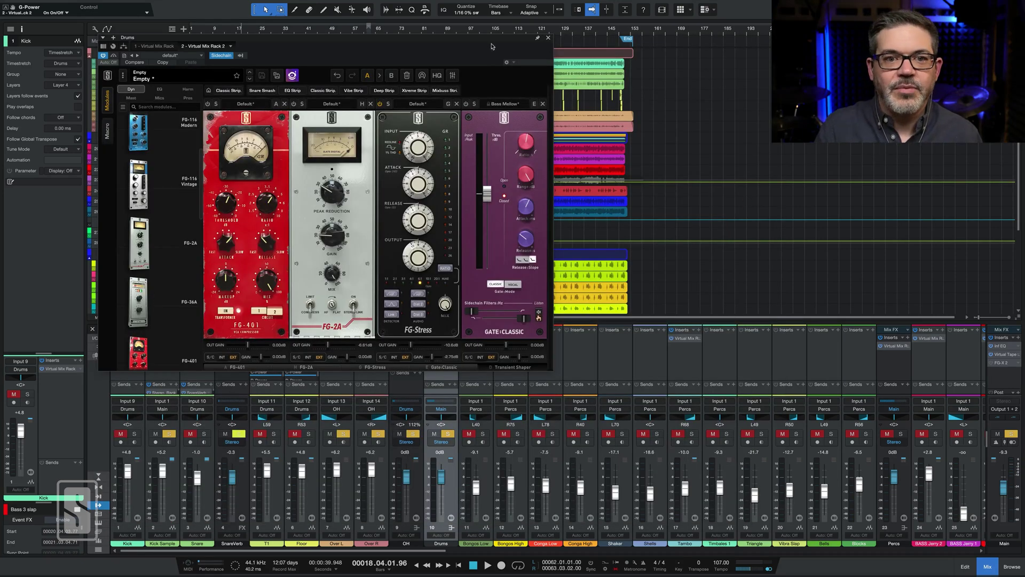
{"action": "left_click_drag", "start_coordinate": [490, 41], "coordinate": [608, 76]}
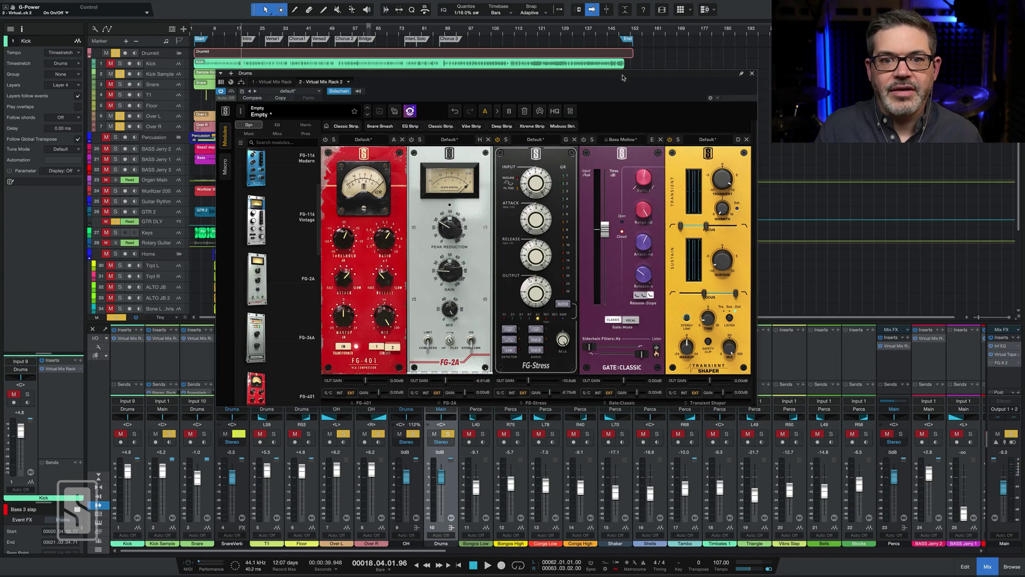
{"action": "left_click_drag", "start_coordinate": [622, 78], "coordinate": [668, 115]}
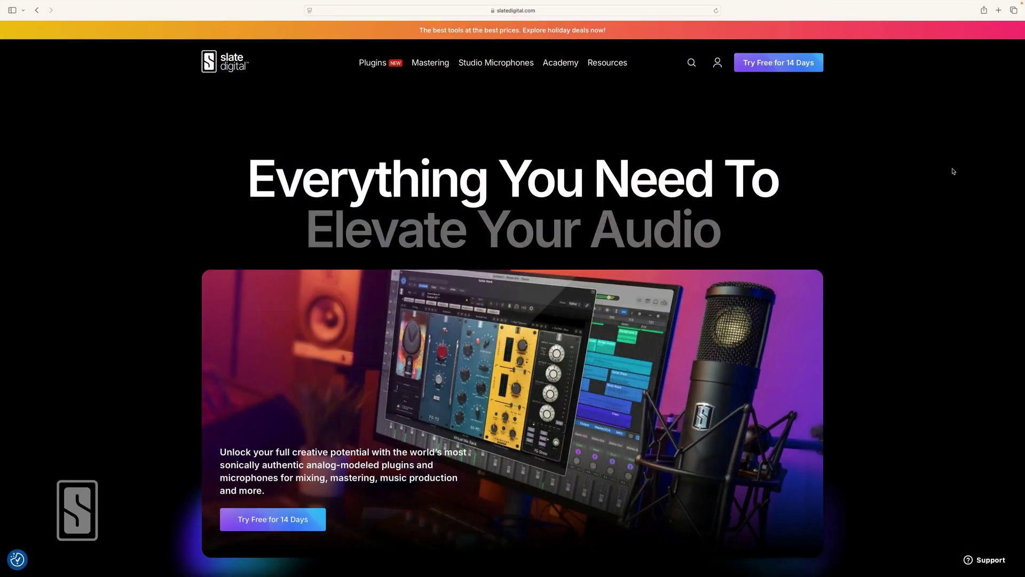
Scroll down the homepage and advance the product carousel to Murda Melodies.
{"action": "scroll", "coordinate": [953, 172], "scroll_direction": "down", "scroll_amount": 8}
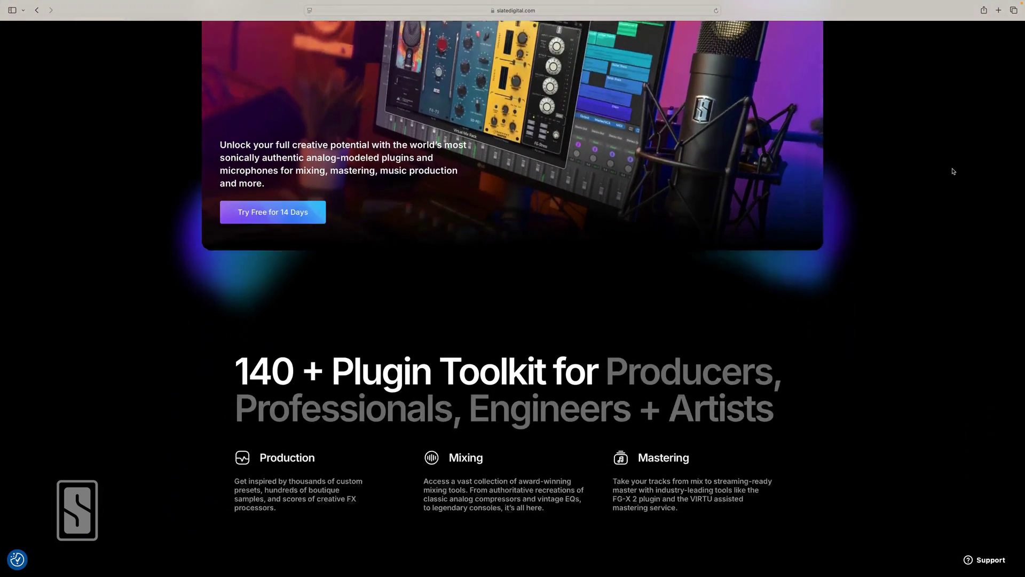
{"action": "scroll", "coordinate": [954, 172], "scroll_direction": "down", "scroll_amount": 3}
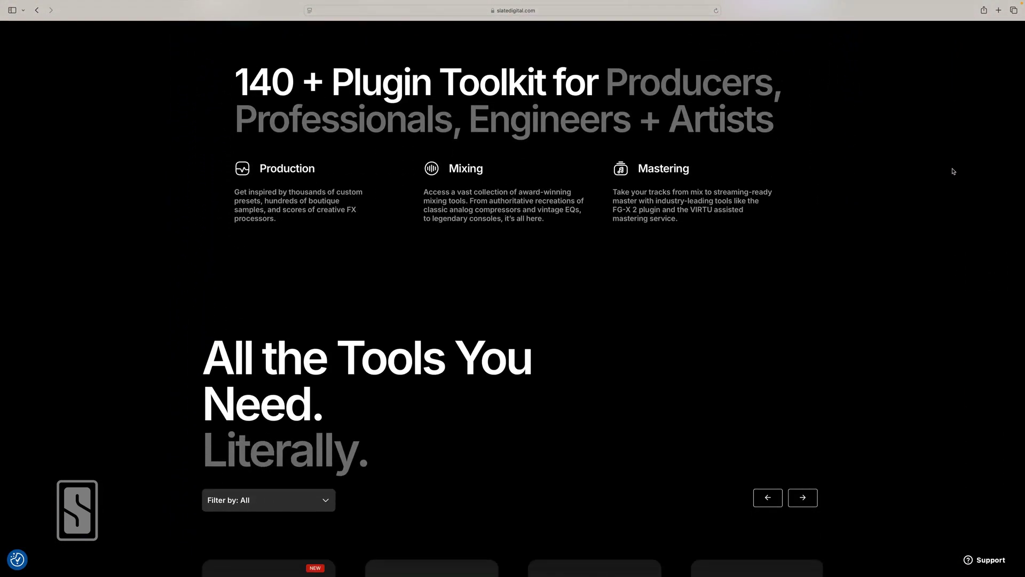
{"action": "scroll", "coordinate": [954, 171], "scroll_direction": "down", "scroll_amount": 2}
{"action": "scroll", "coordinate": [953, 171], "scroll_direction": "down", "scroll_amount": 4}
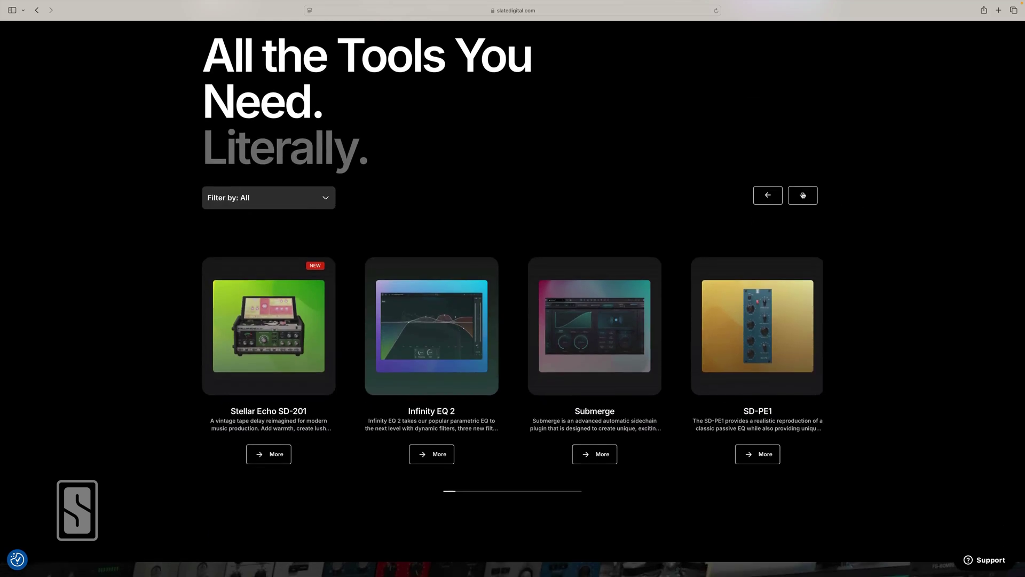
{"action": "left_click", "coordinate": [802, 195]}
{"action": "left_click", "coordinate": [802, 195]}
{"action": "left_click", "coordinate": [803, 195]}
{"action": "left_click", "coordinate": [803, 195]}
{"action": "left_click", "coordinate": [802, 195]}
{"action": "left_click", "coordinate": [803, 195]}
{"action": "left_click", "coordinate": [803, 194]}
{"action": "left_click", "coordinate": [802, 195]}
{"action": "left_click", "coordinate": [802, 194]}
{"action": "left_click", "coordinate": [802, 195]}
{"action": "left_click", "coordinate": [802, 195]}
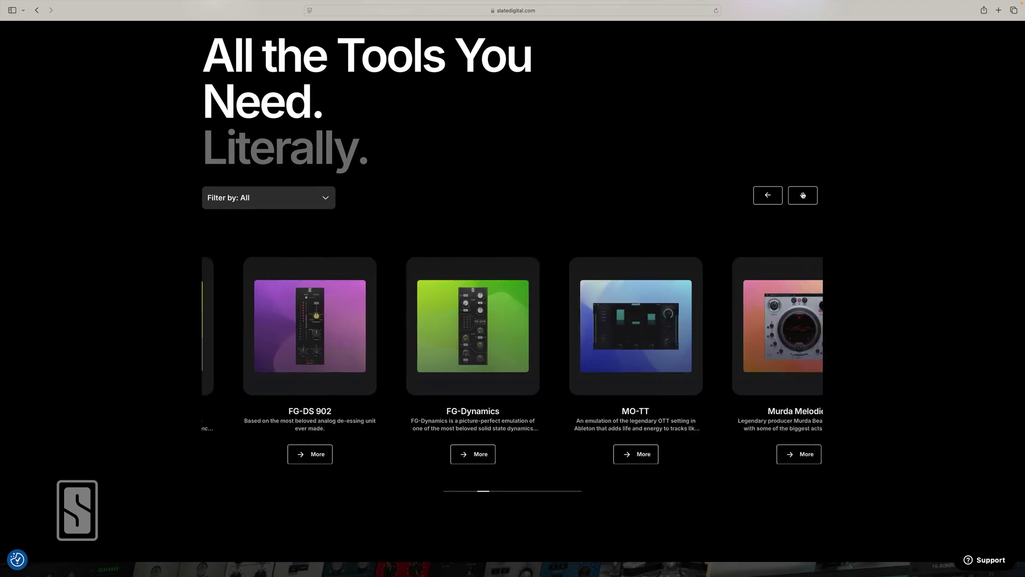
{"action": "left_click", "coordinate": [802, 195]}
{"action": "left_click", "coordinate": [802, 195]}
{"action": "left_click", "coordinate": [802, 195]}
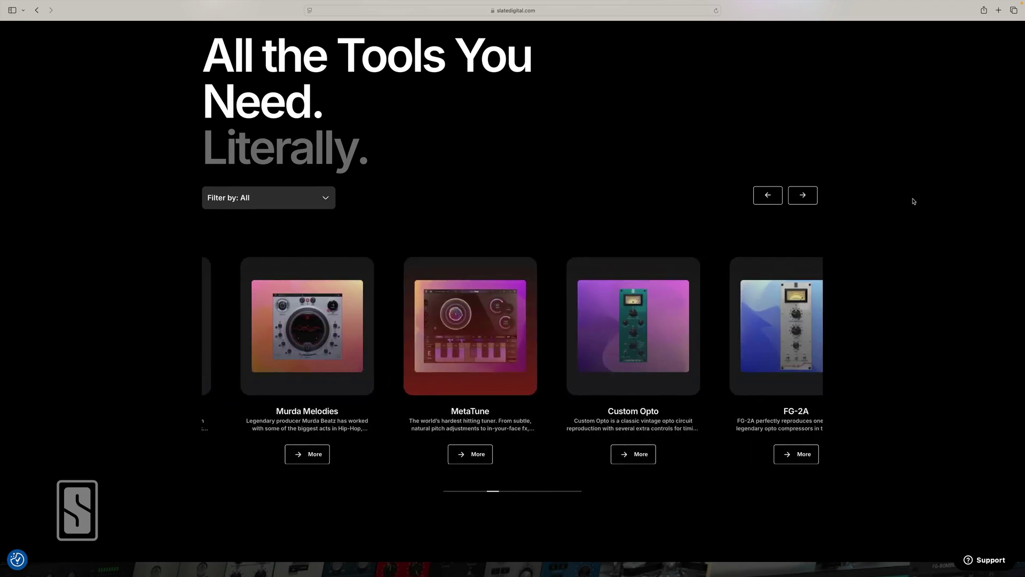
Scroll down to Pick Your Plan, comparing the Complete Access Bundle and All Access Pass.
{"action": "scroll", "coordinate": [913, 201], "scroll_direction": "down", "scroll_amount": 3}
{"action": "scroll", "coordinate": [913, 201], "scroll_direction": "down", "scroll_amount": 10}
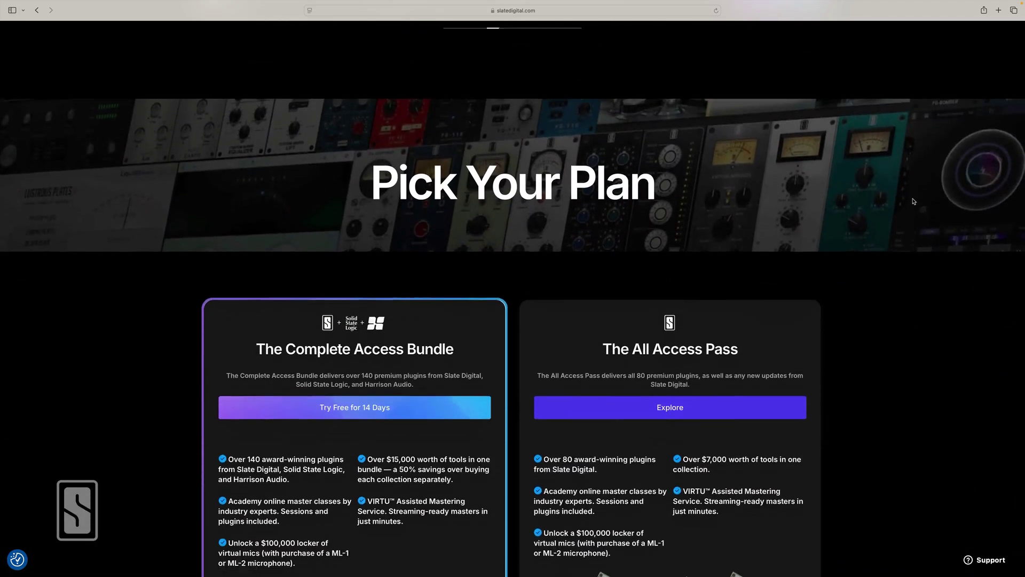
{"action": "scroll", "coordinate": [913, 201], "scroll_direction": "down", "scroll_amount": 3}
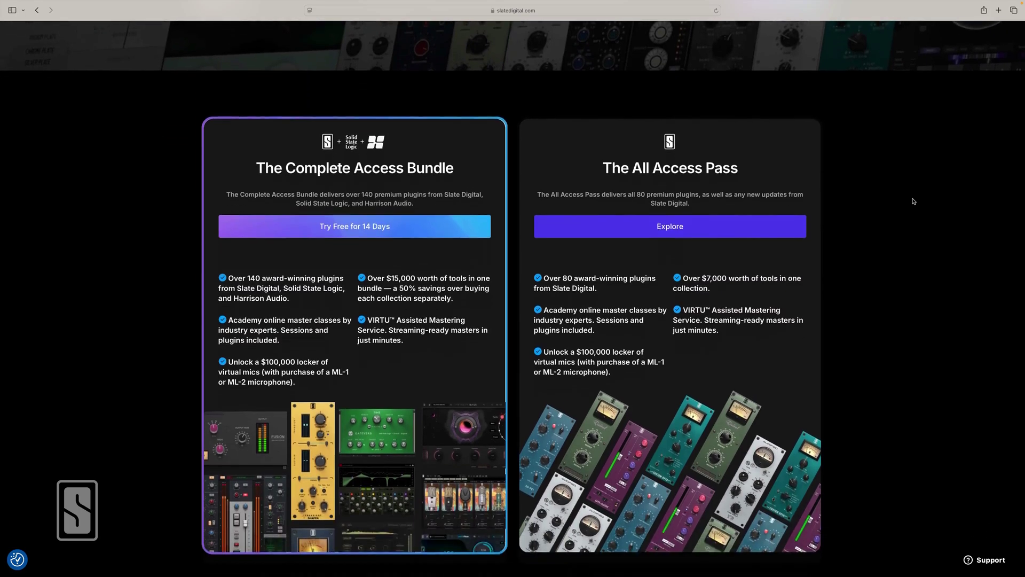